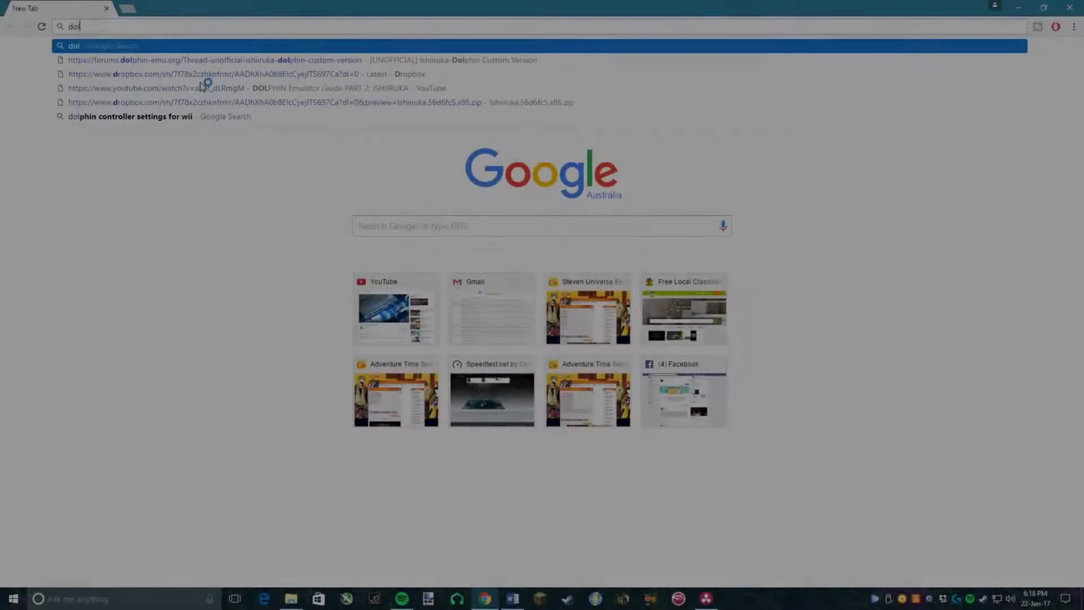
Search the web for "dolphin emulator".
type(" emulator")
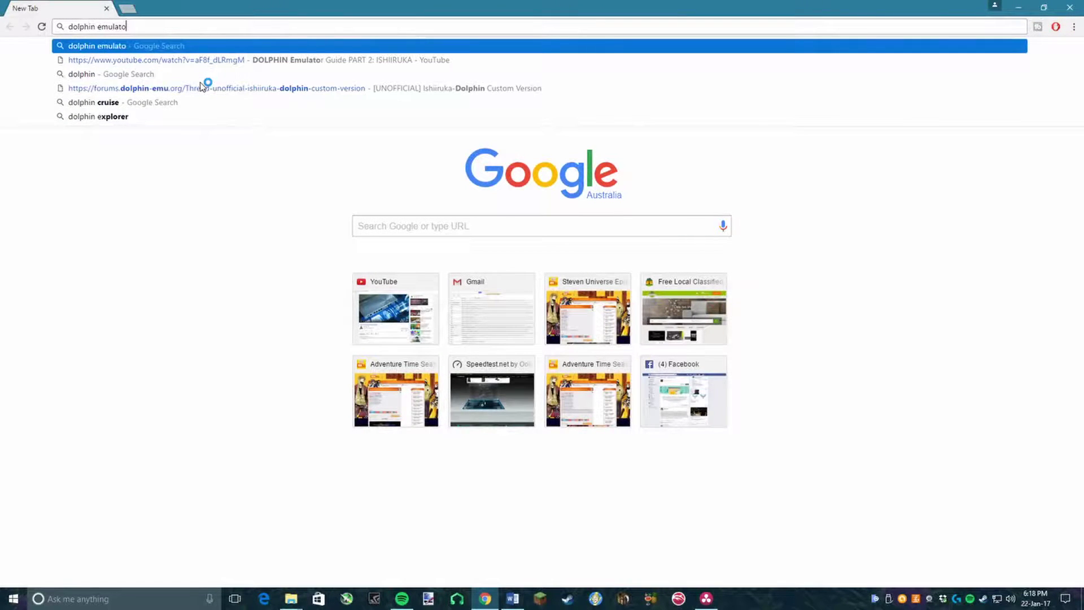
key("Return")
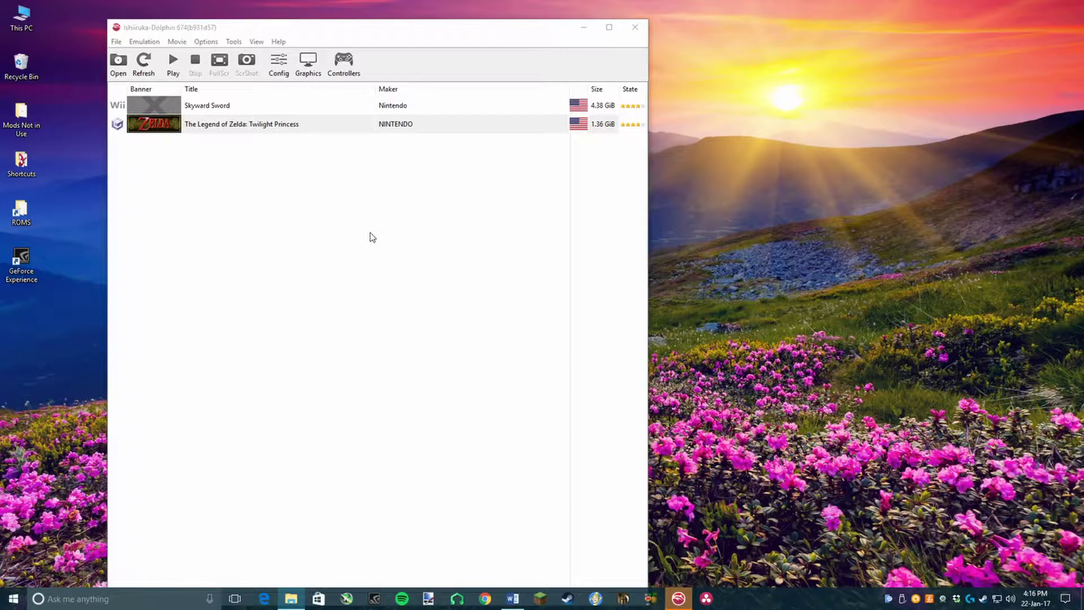
In Ishiiruka-Dolphin, set GameCube controller Port 1 to Standard Controller and accept its gamepad button configuration.
left_click(349, 67)
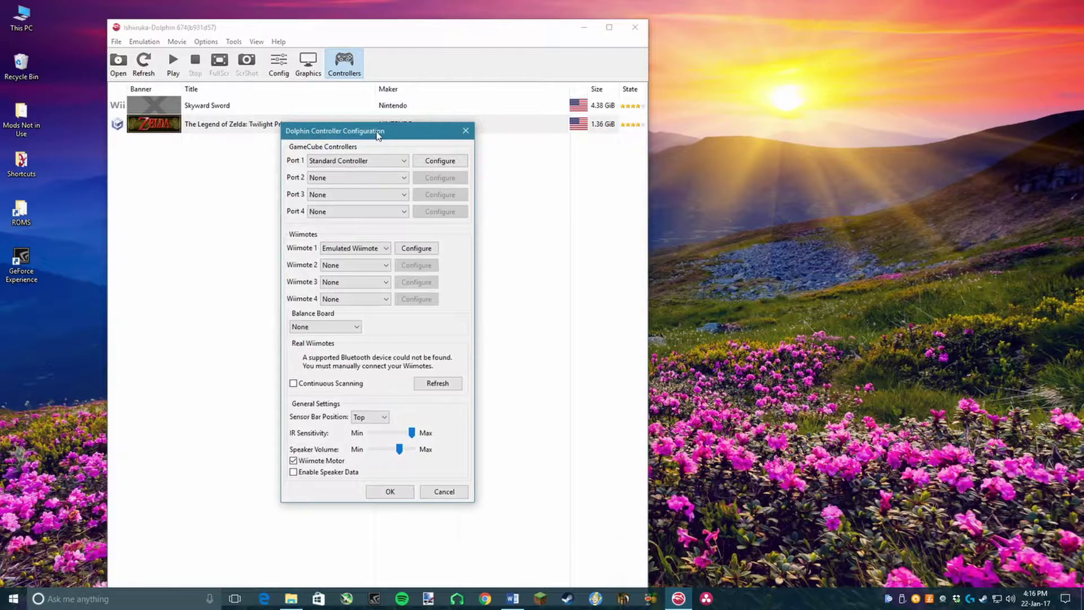
left_click(350, 162)
left_click(347, 180)
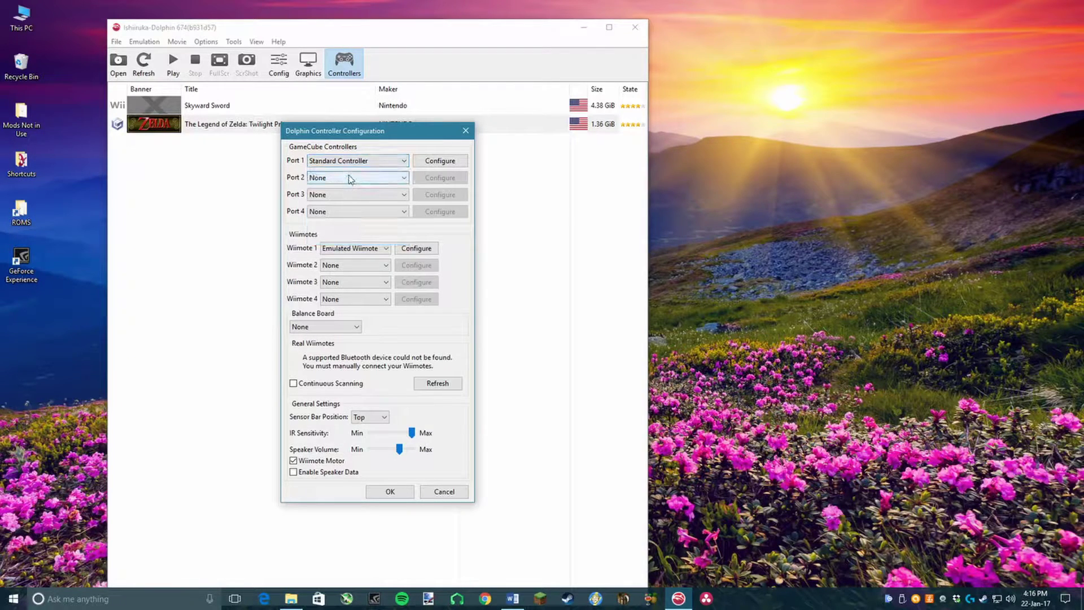
left_click(432, 163)
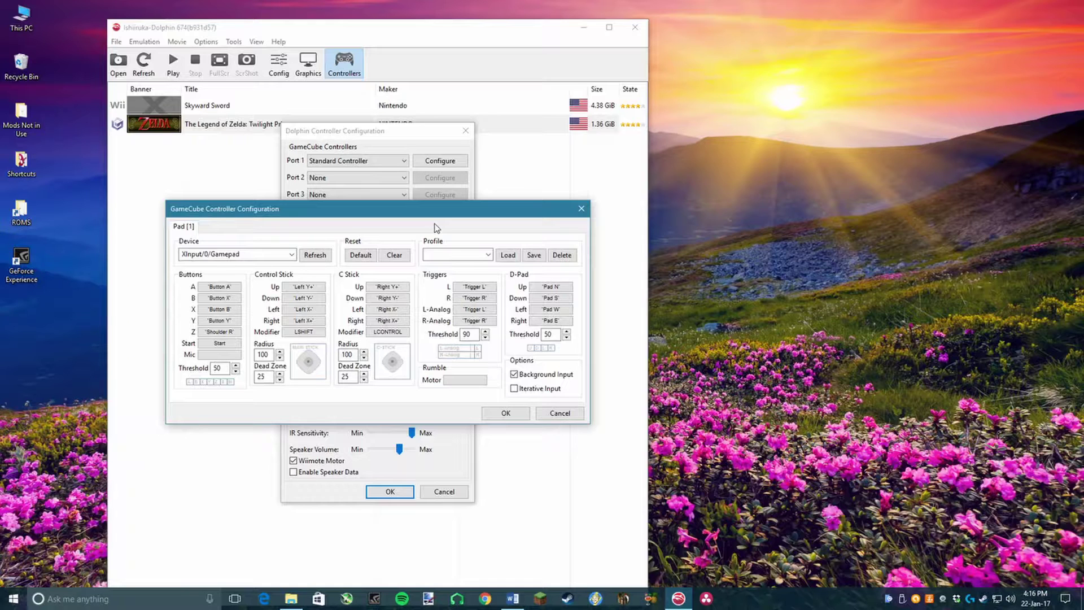
left_click(516, 415)
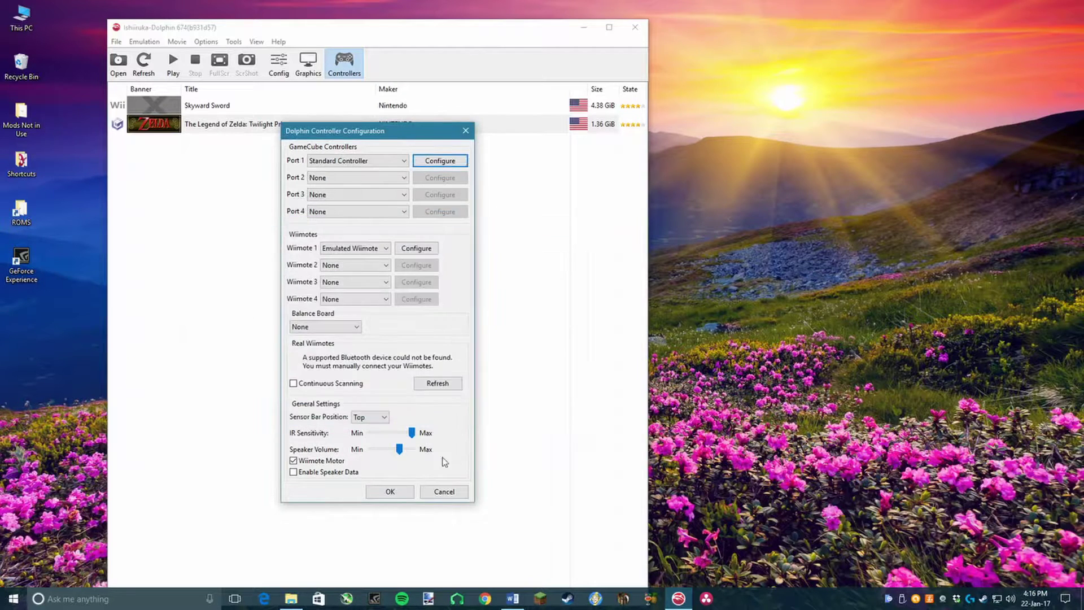
left_click(390, 491)
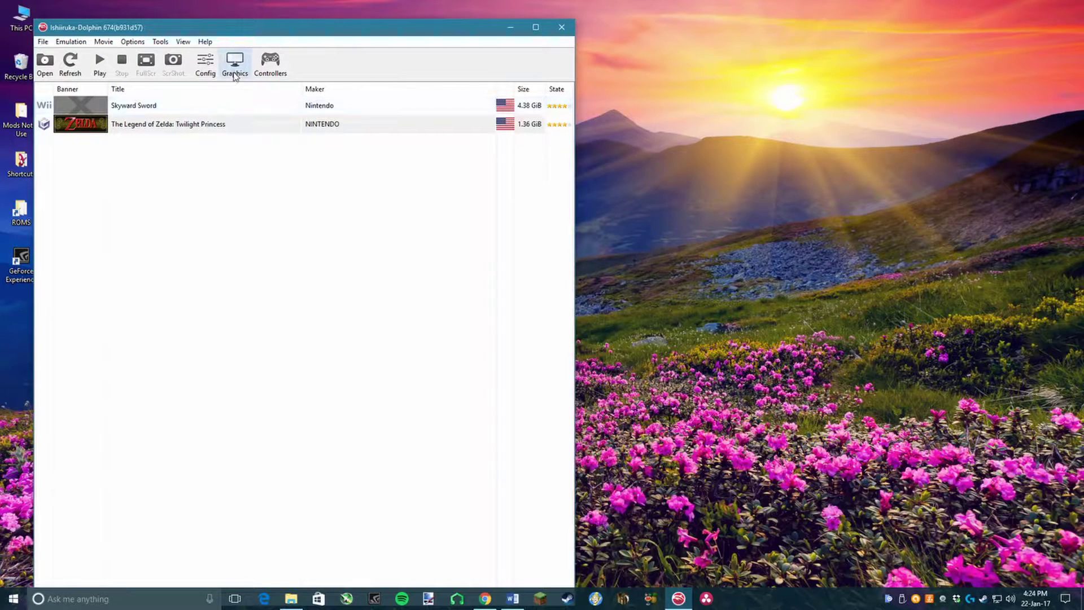
Set the graphics fullscreen resolution to Auto and the aspect ratio to Force 16:9, with Use Fullscreen enabled.
left_click(235, 68)
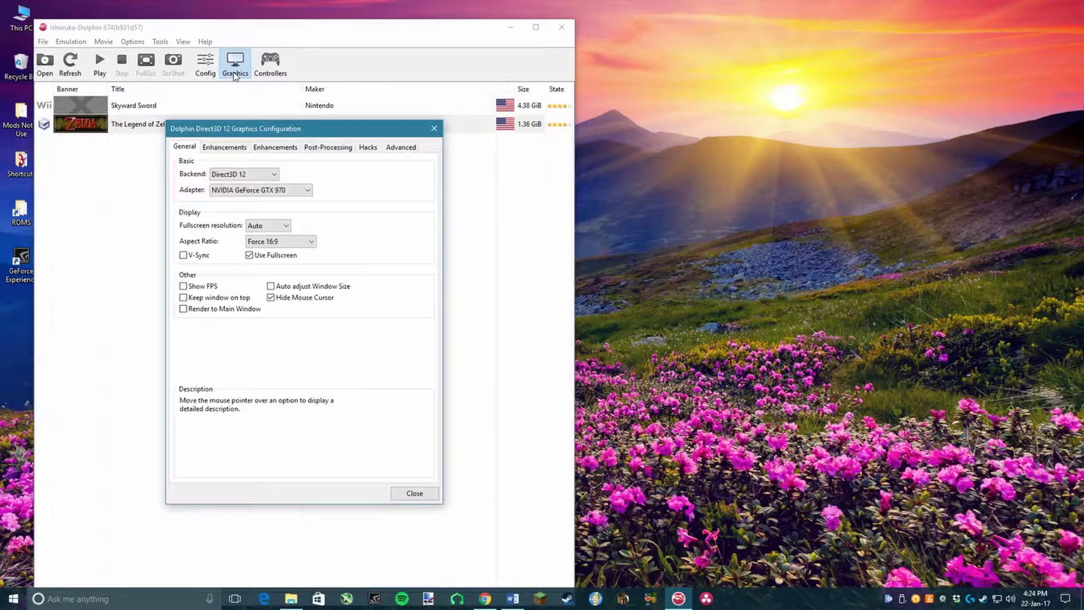
left_click(266, 226)
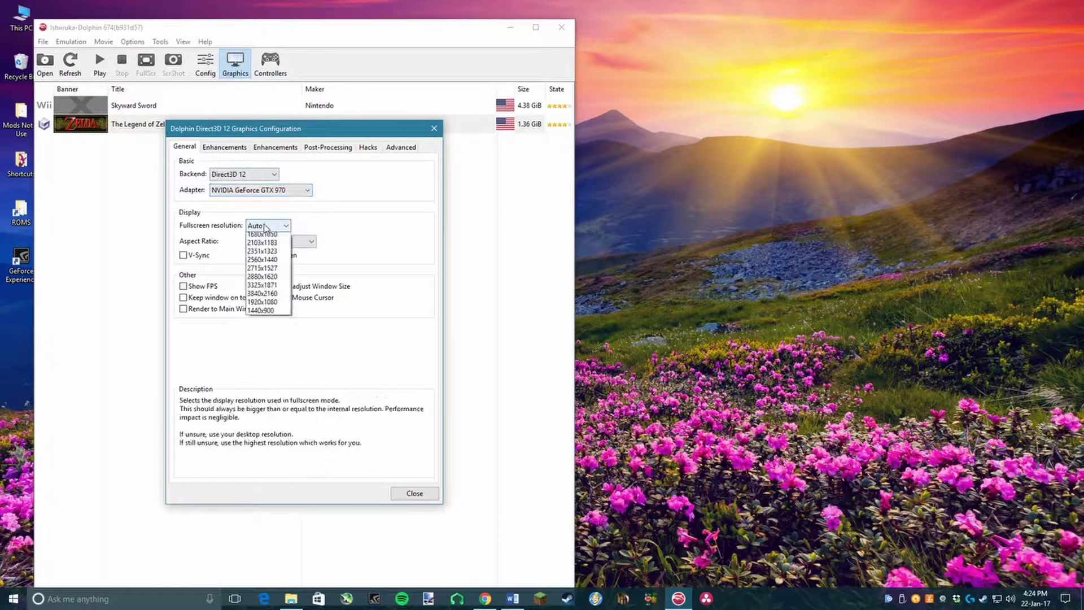
left_click(265, 236)
left_click(283, 241)
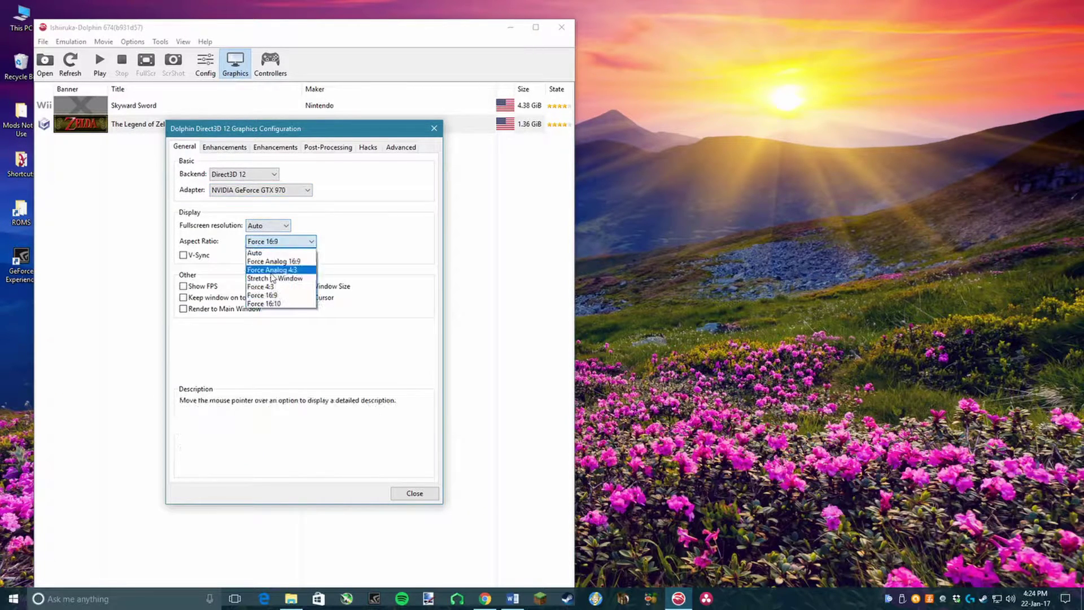
left_click(272, 295)
left_click(249, 255)
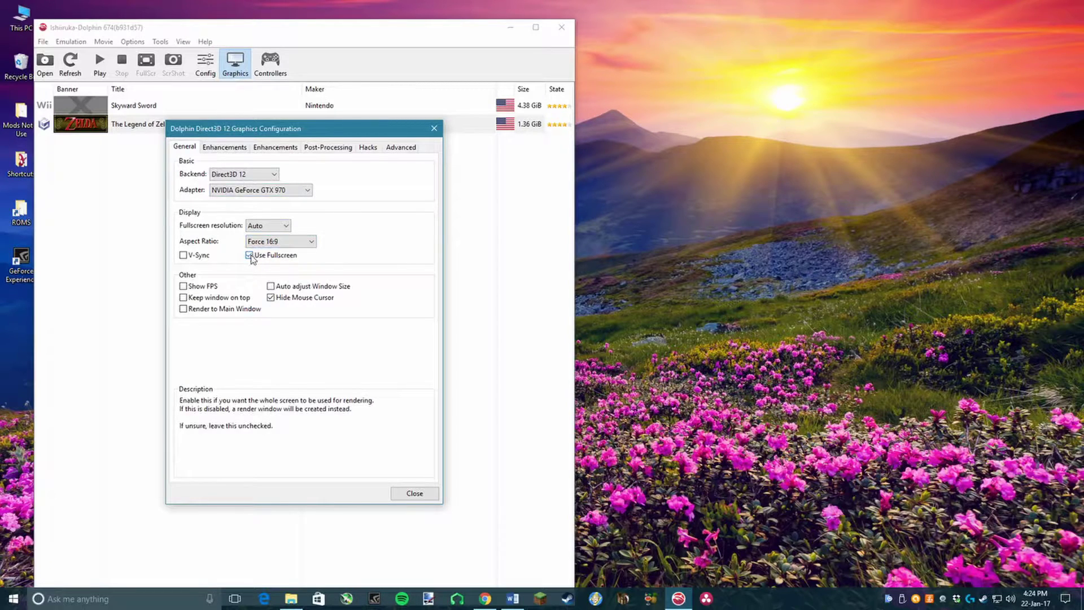
Set the internal resolution enhancement to Auto (Window Size) and close the graphics configuration.
left_click(234, 149)
left_click(271, 175)
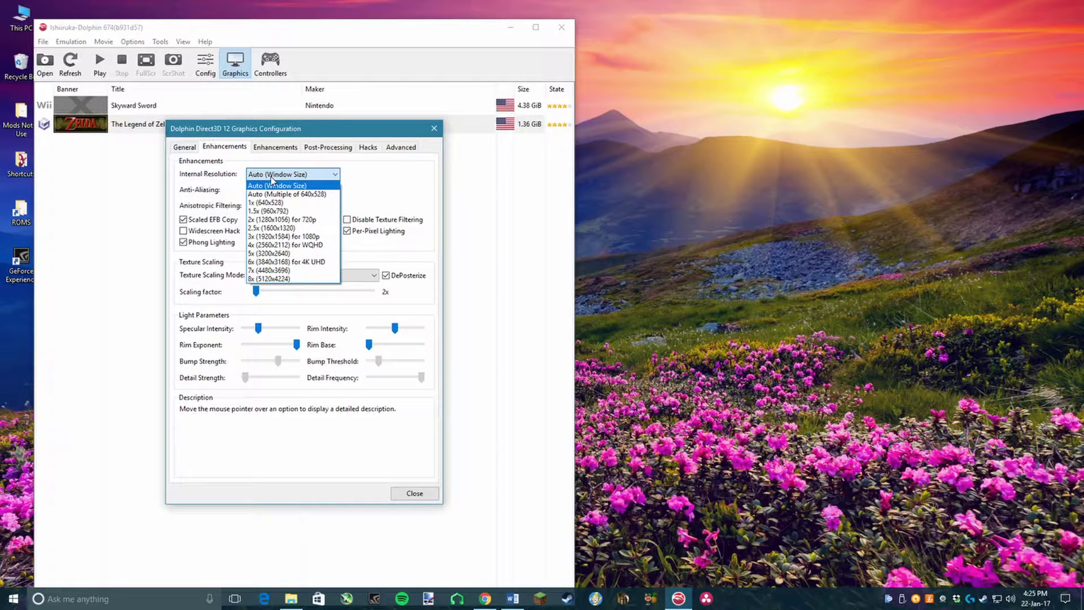
left_click(271, 179)
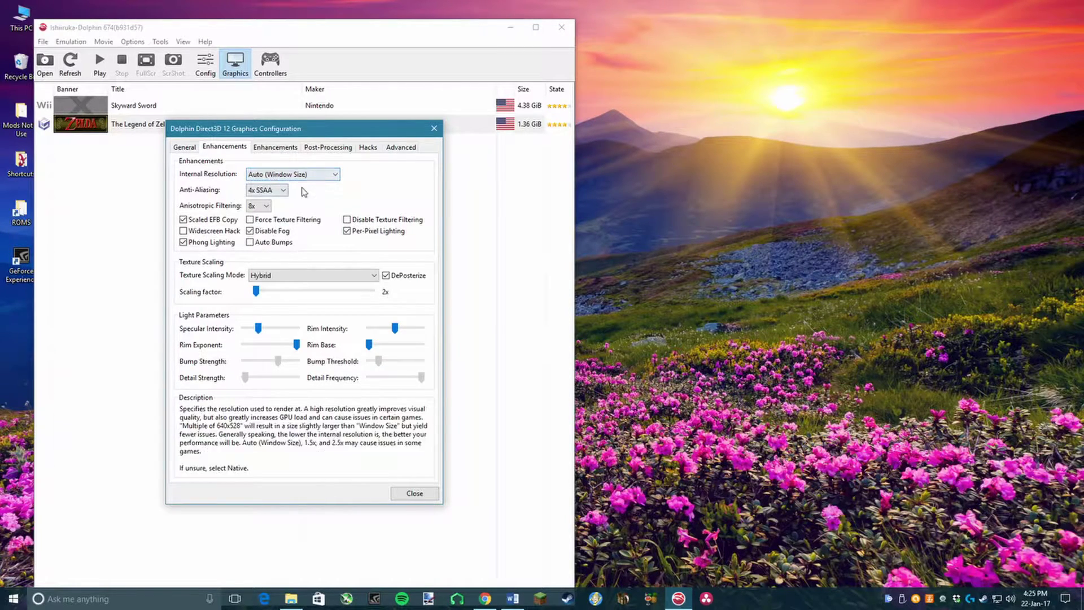
left_click(414, 493)
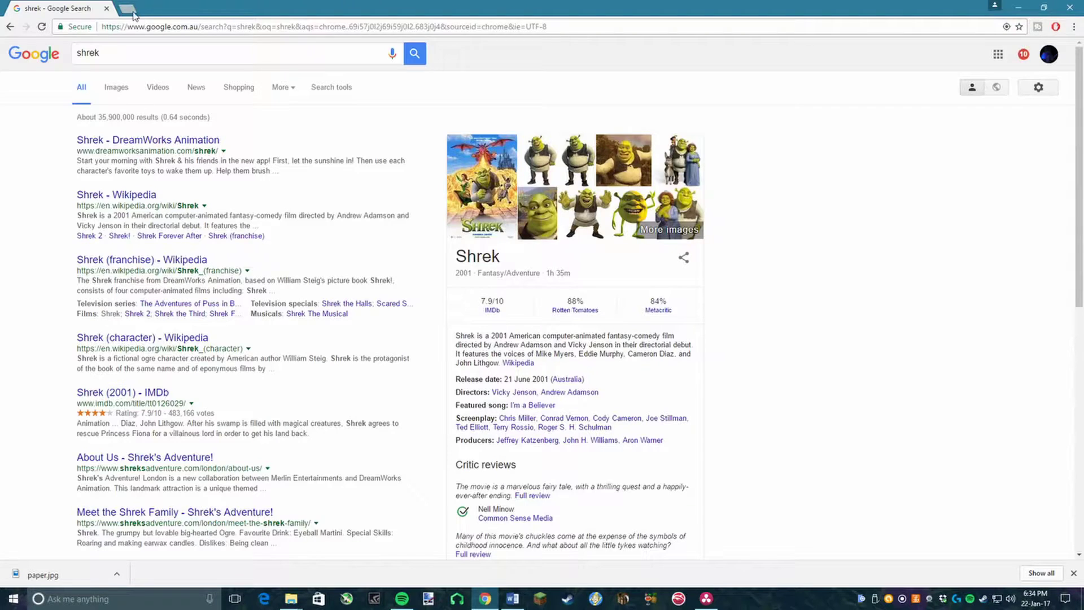
Open the website hamasakipro.com in a new Chrome tab.
left_click(134, 8)
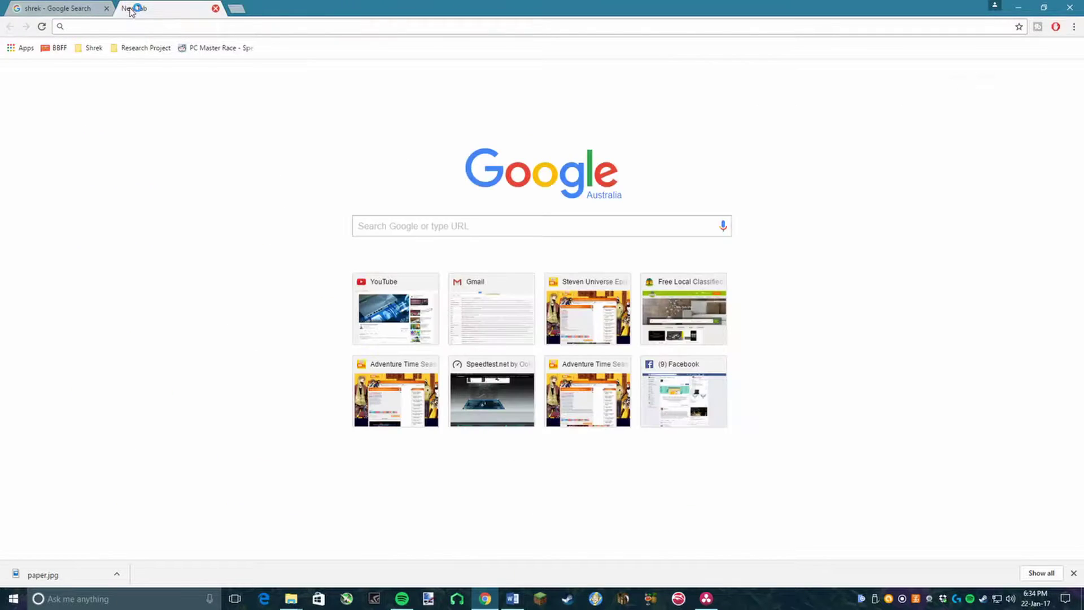
type("hamasakip")
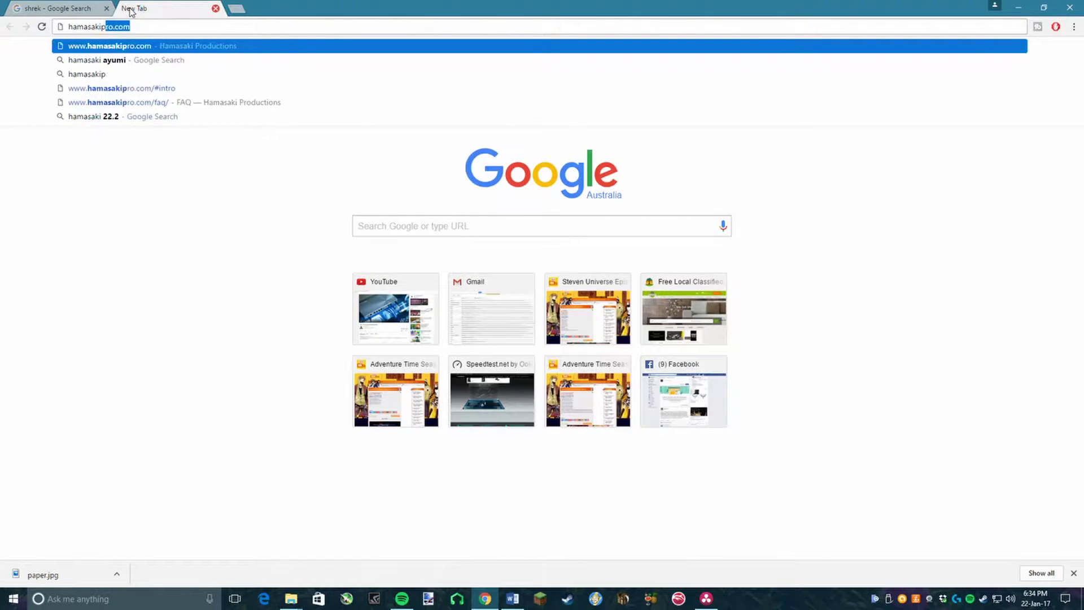
type("ro.com")
key("Return")
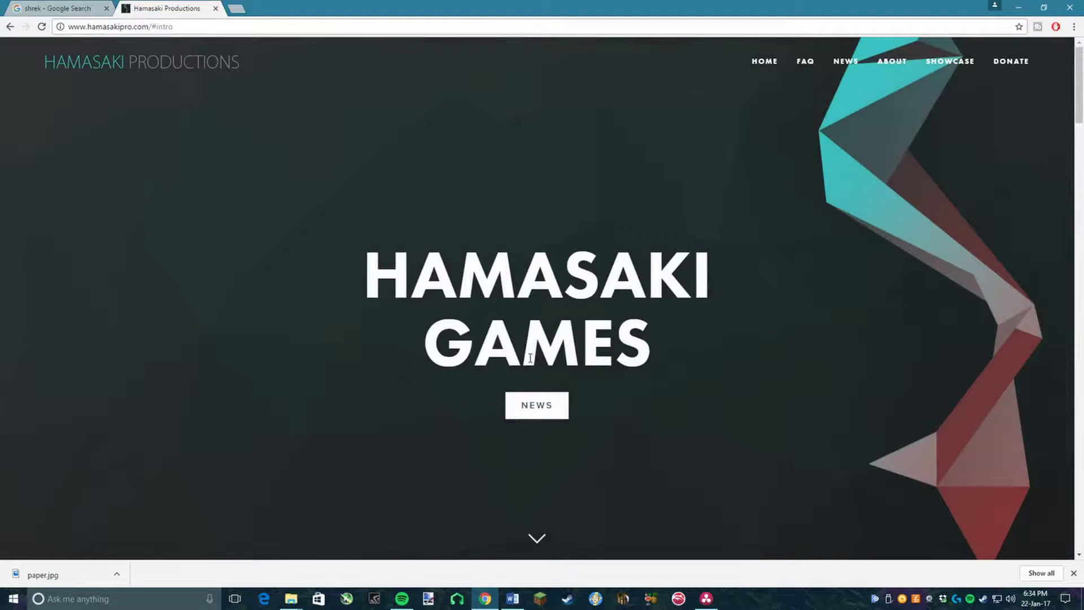
Look over the mod's home page and follow the download link in the site's FAQ to the mod's file folder.
scroll(530, 357, "down", 13)
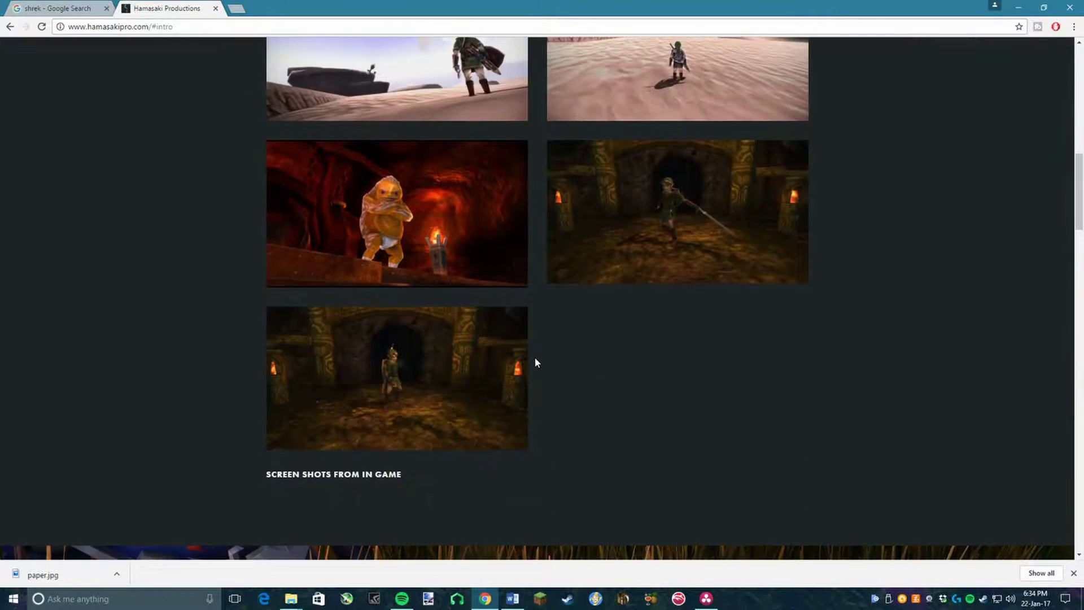
scroll(534, 363, "down", 2)
scroll(543, 362, "up", 1)
scroll(544, 361, "down", 3)
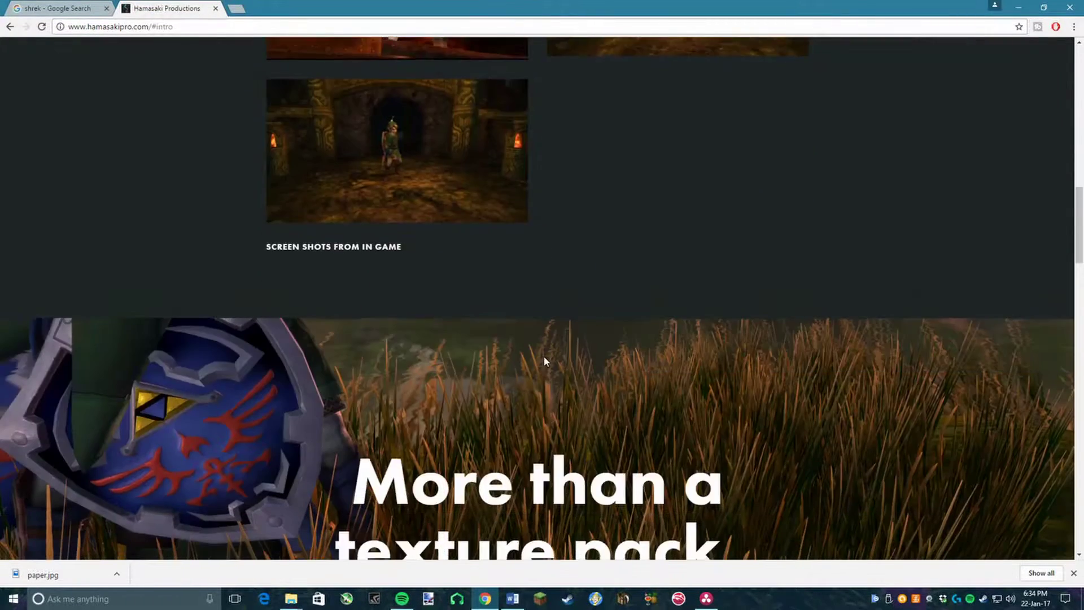
scroll(543, 361, "down", 5)
scroll(565, 361, "up", 11)
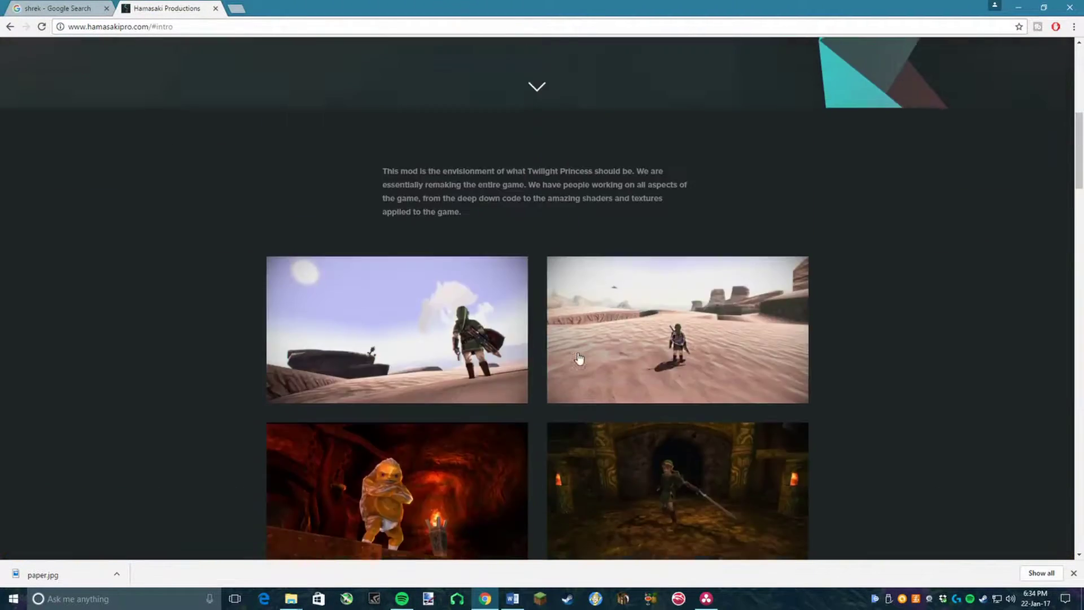
scroll(578, 358, "up", 8)
left_click(805, 63)
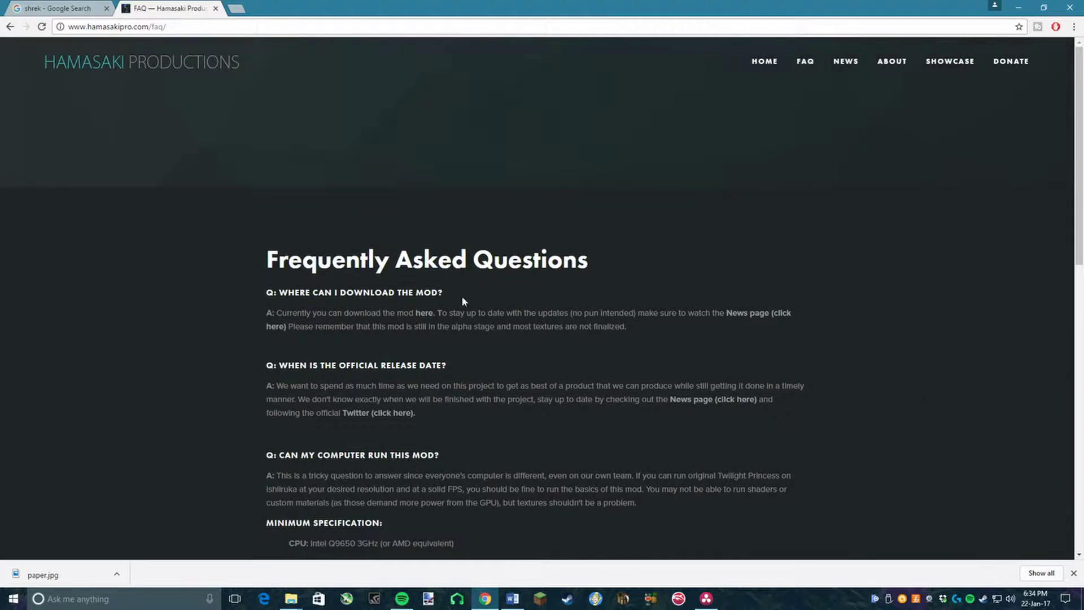
left_click_drag(403, 313, 434, 312)
left_click(428, 314)
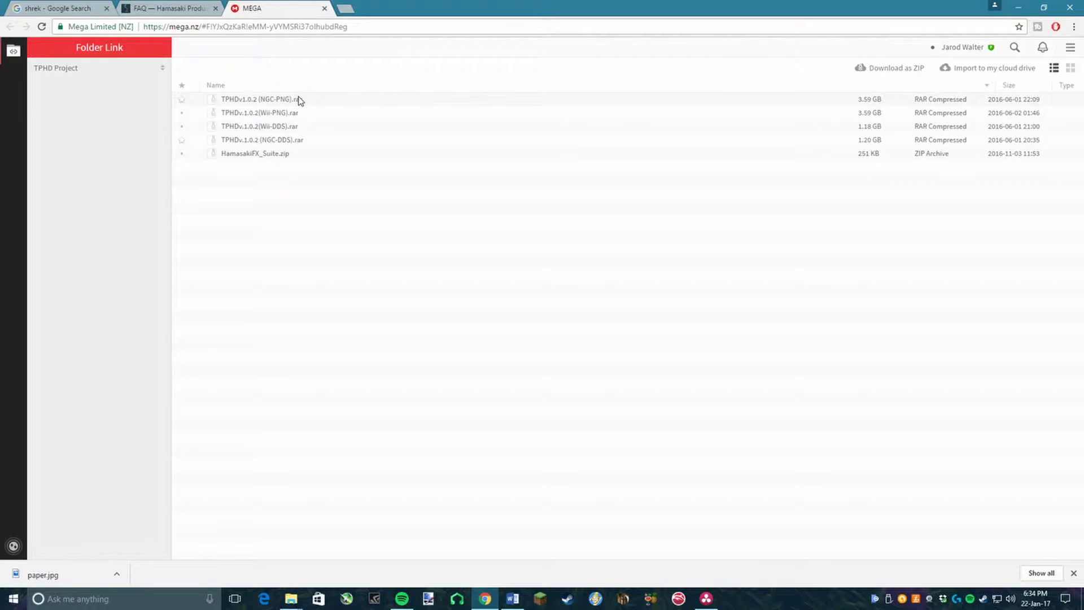
Select HamasakiFX_Suite.zip in the shared TPHD Project folder, leaving the TPHDv1.0.2 (NGC-PNG).rar archive unselected.
left_click(281, 154)
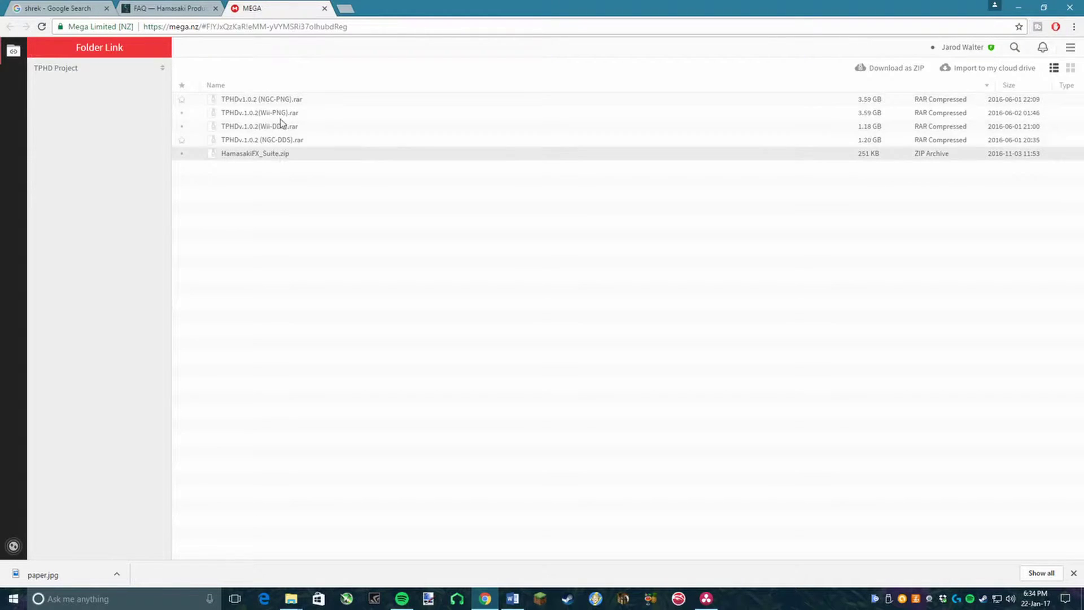
left_click(281, 102)
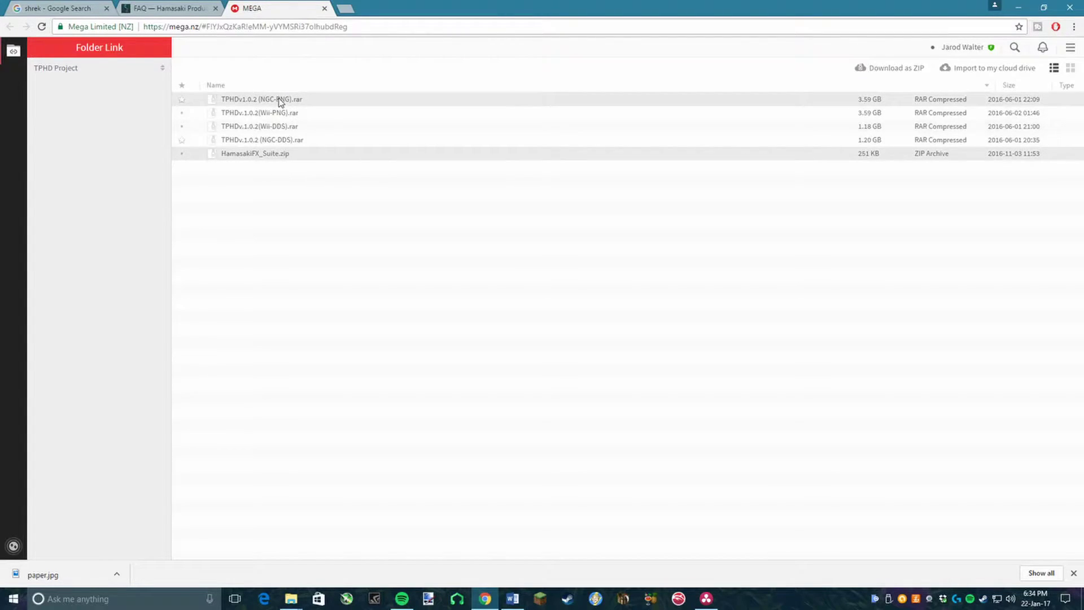
left_click(287, 192)
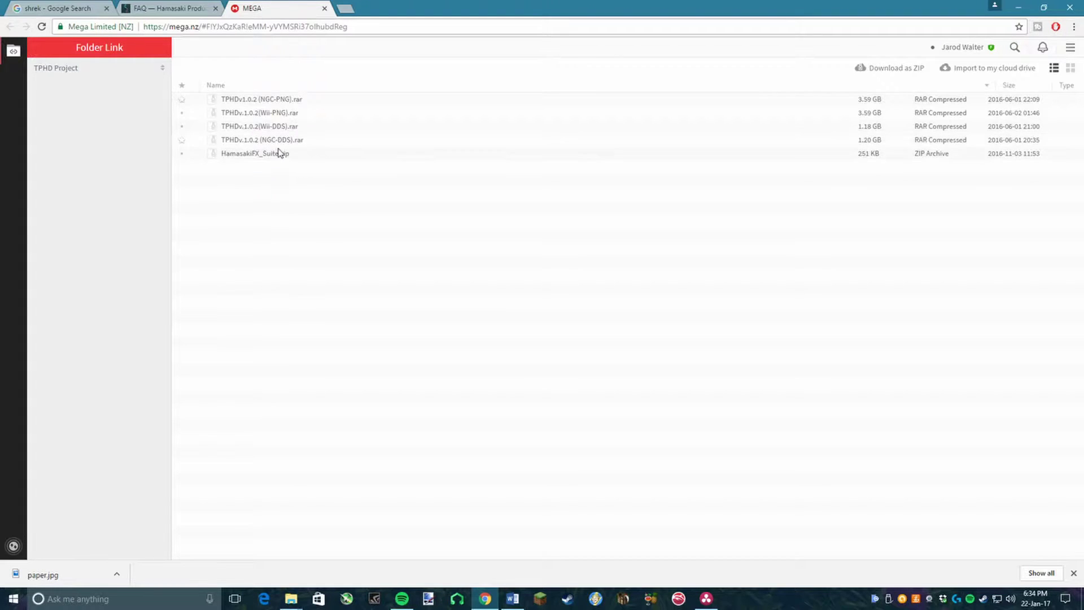
left_click(280, 153)
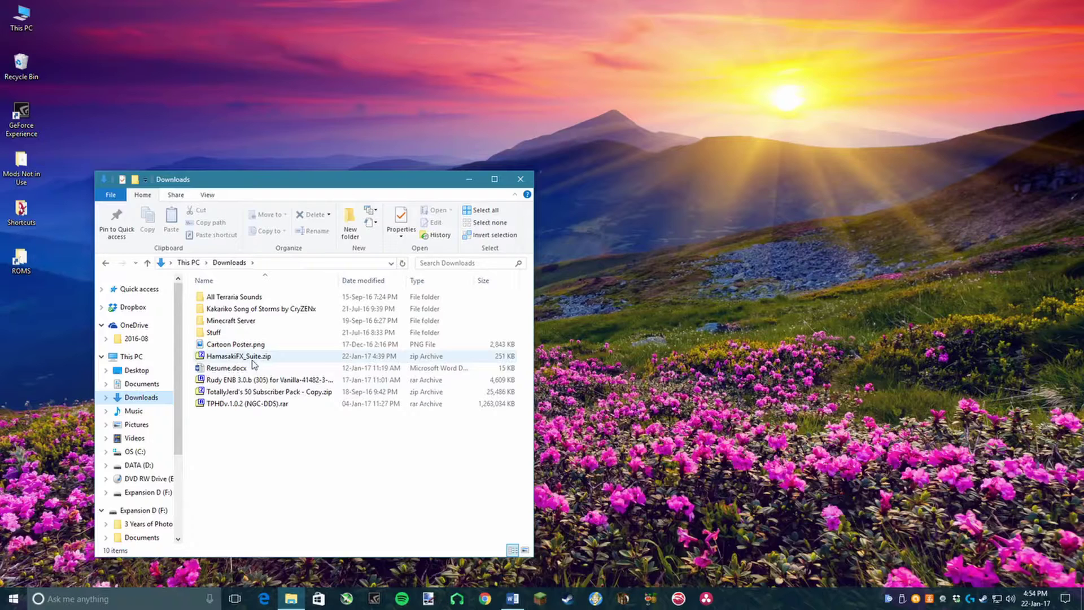
Open HamasakiFX_Suite.zip and TPHDv.1.0.2 (NGC-DDS).rar from the Downloads folder and arrange the two archive windows side by side.
double_click(252, 360)
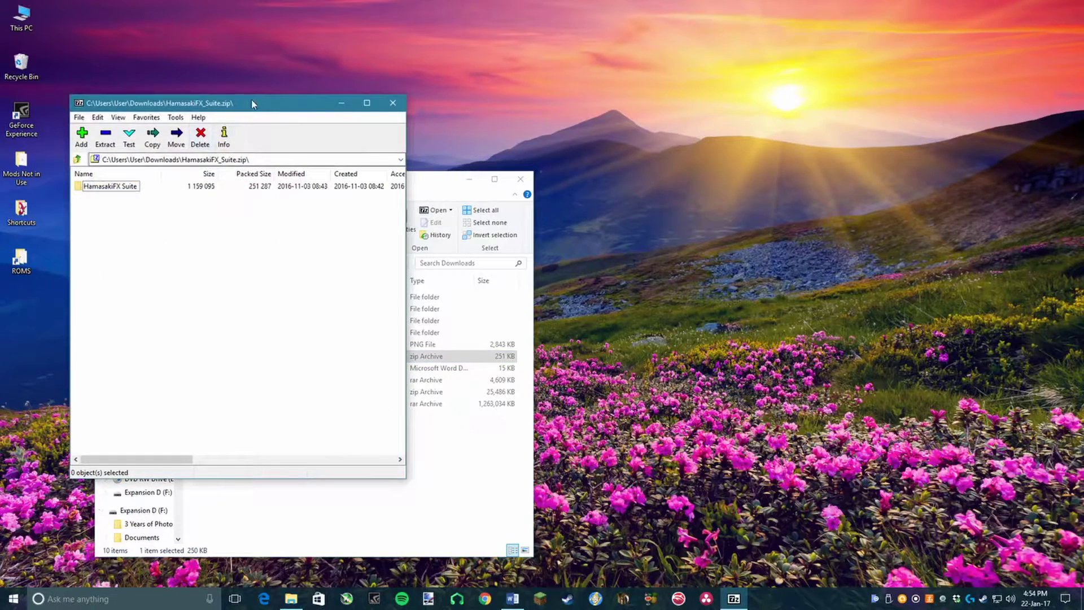
left_click_drag(252, 99, 919, 73)
left_click(235, 403)
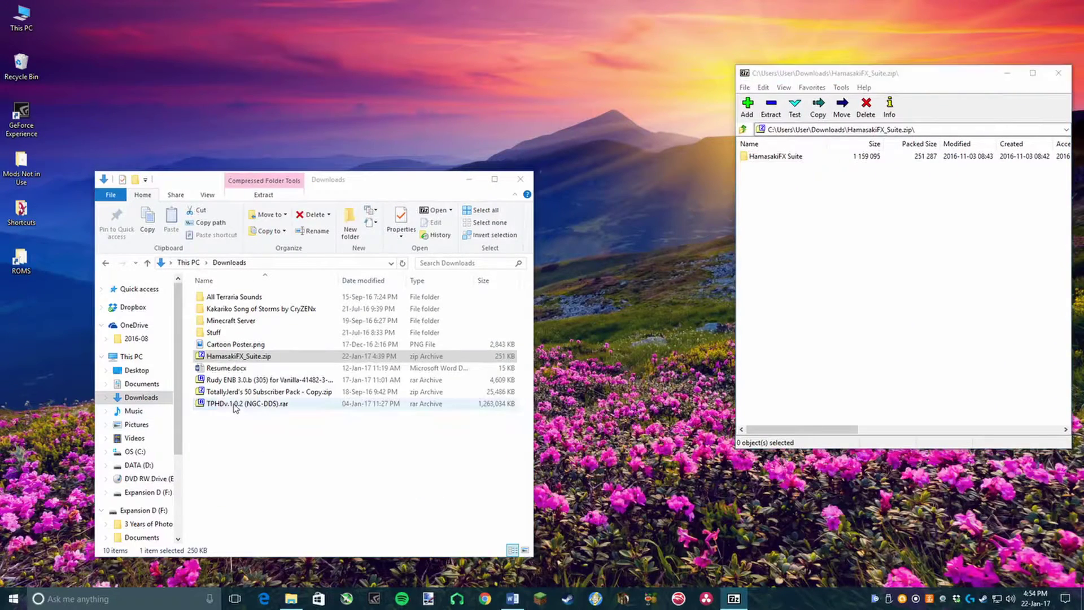
left_click(468, 179)
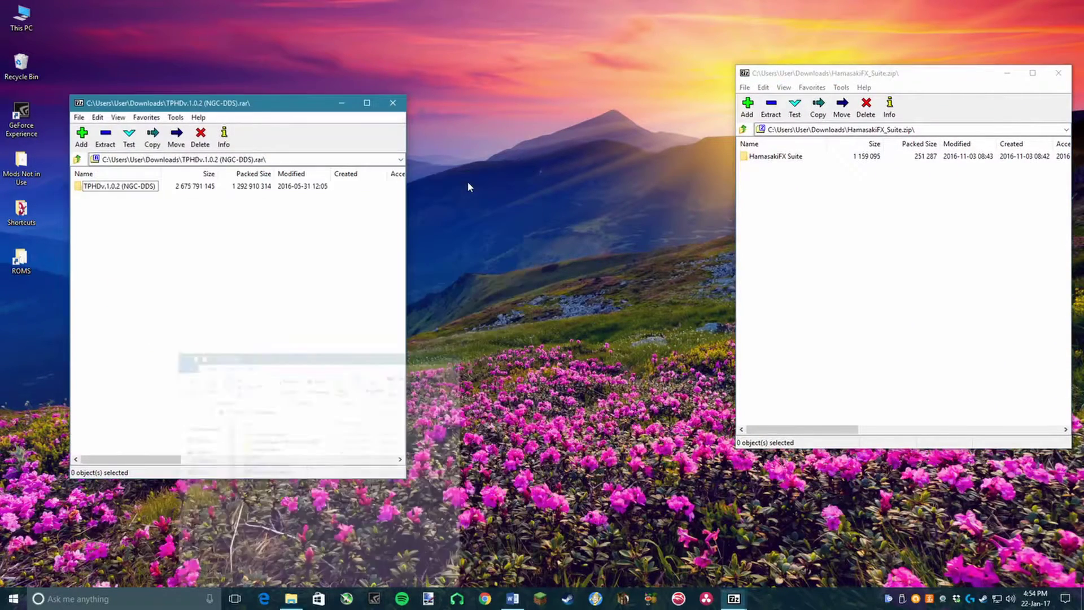
left_click_drag(203, 103, 315, 70)
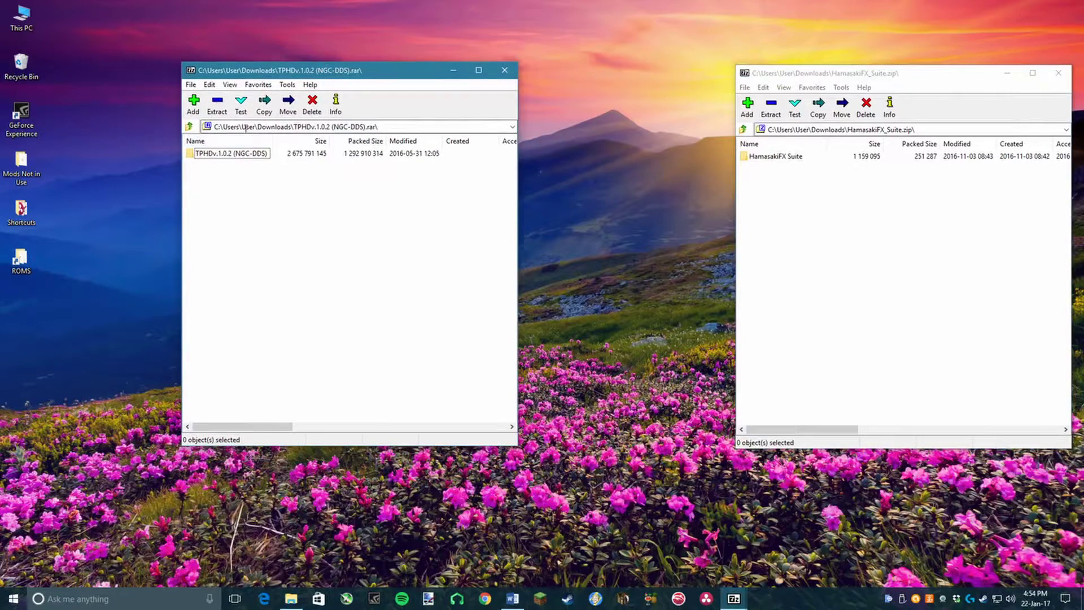
Extract the TPHDv.1.0.2 (NGC-DDS) archive to the Desktop and open the extracted folder.
left_click(218, 111)
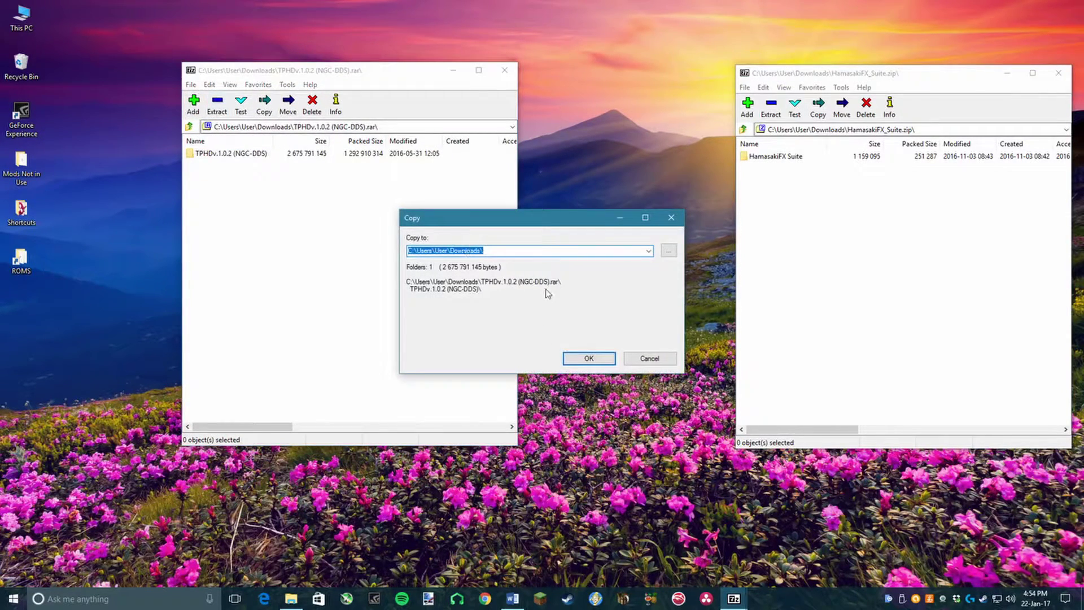
left_click(669, 252)
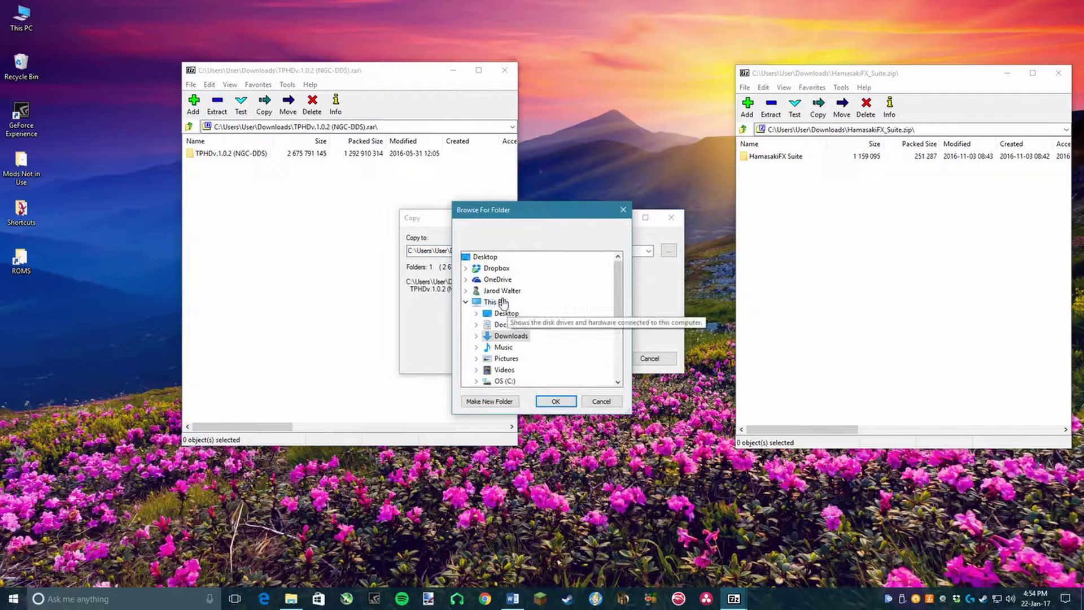
left_click(501, 313)
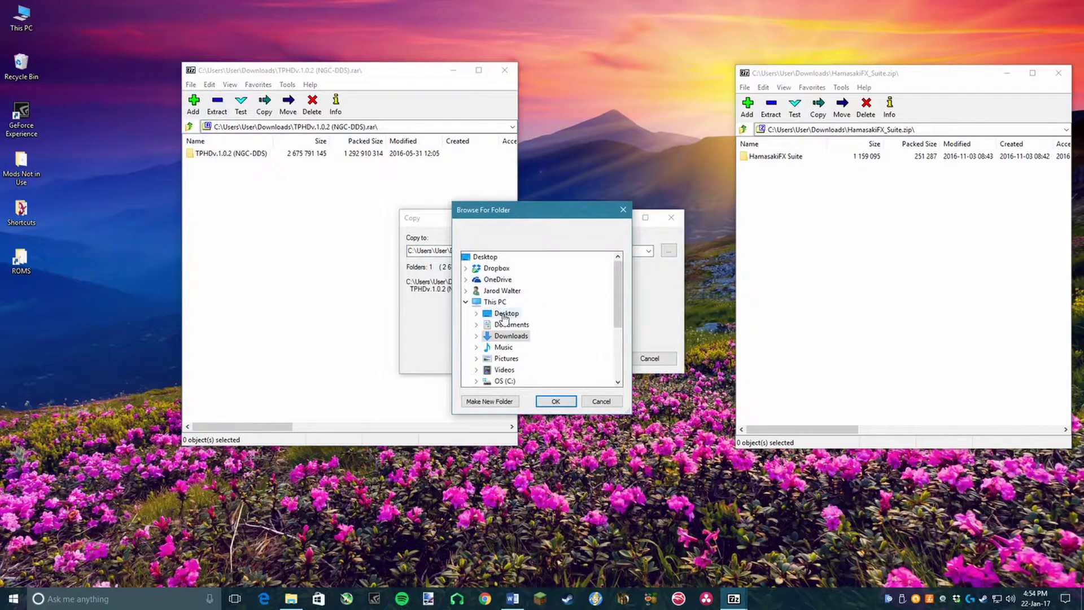
left_click(556, 401)
left_click(589, 358)
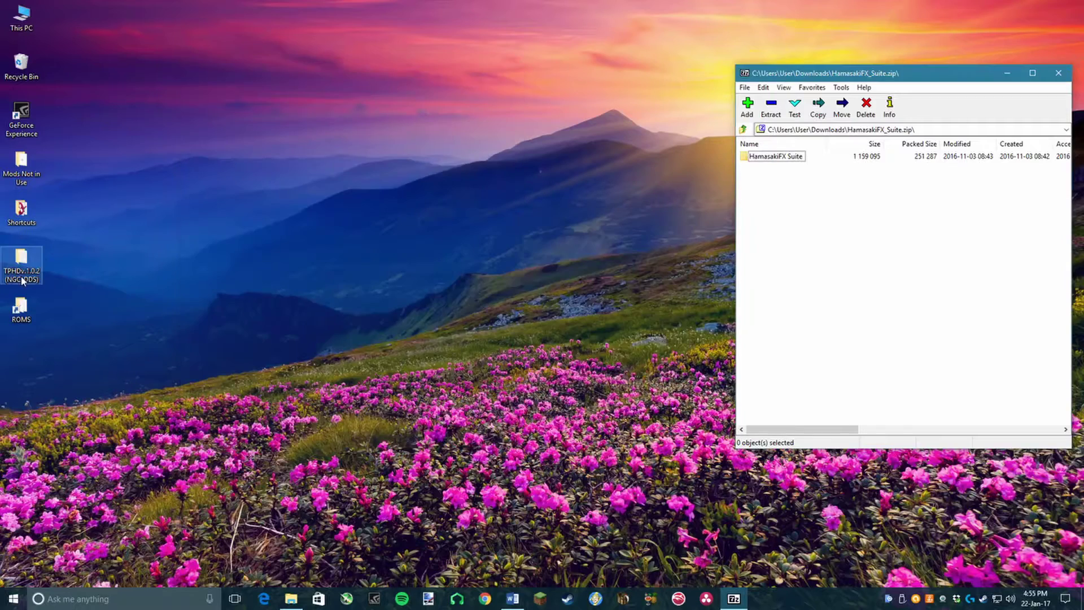
double_click(23, 280)
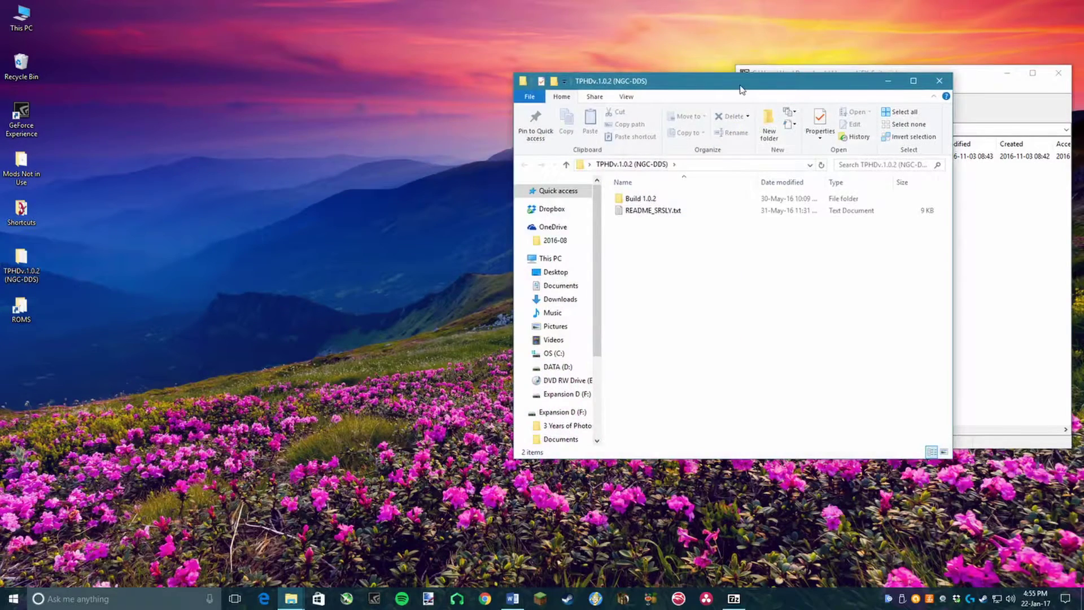
Move the extracted folder's window clear of the archive and look over README_SRSLY.txt, closing it again.
left_click_drag(740, 73, 396, 68)
double_click(327, 188)
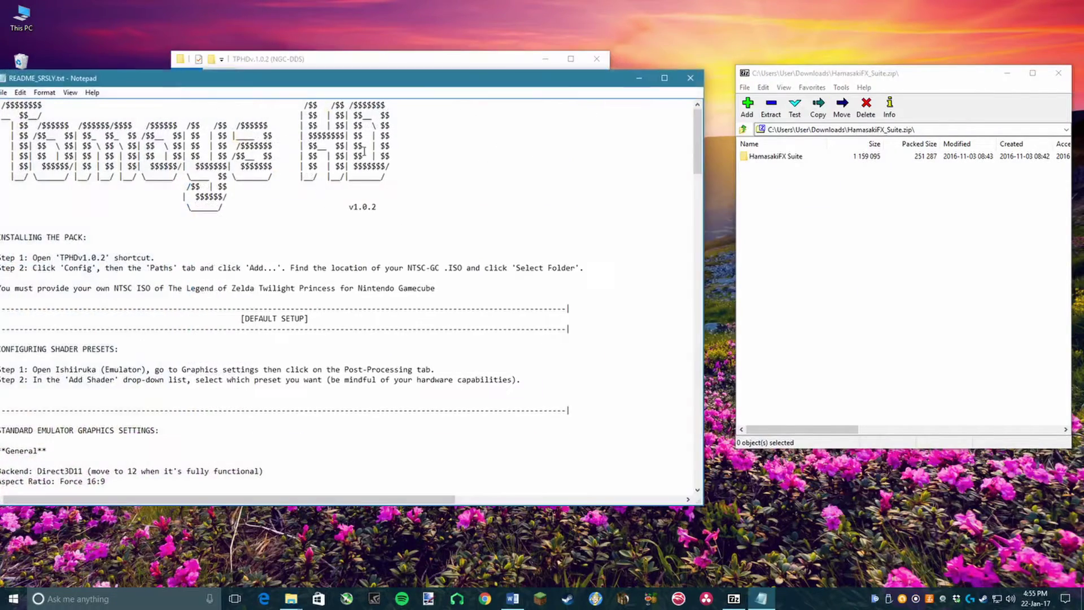
left_click(690, 78)
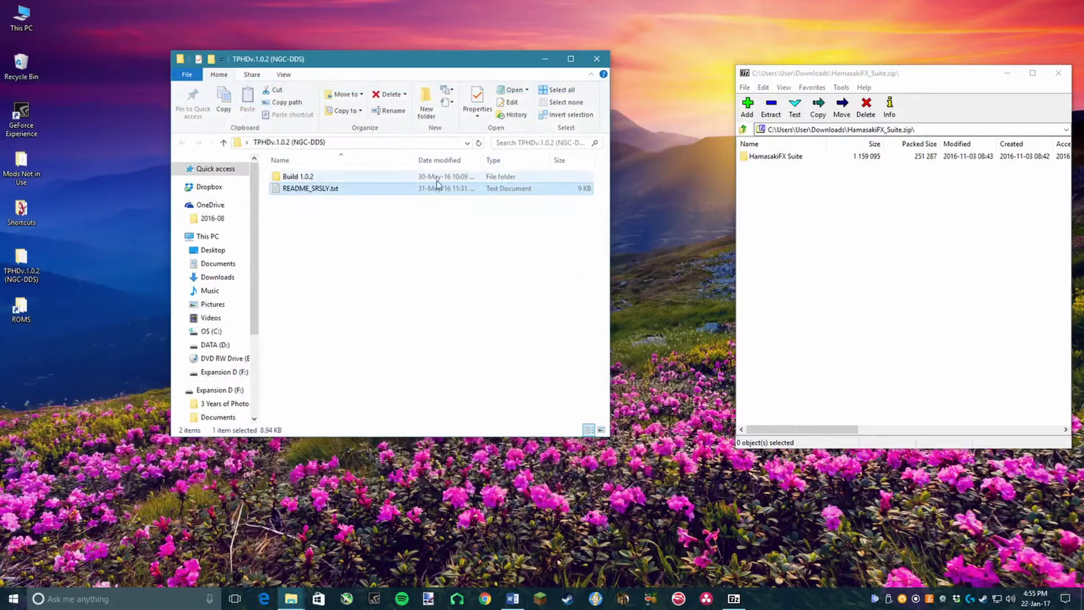
Open the Build 1.0.2\Sys\Shaders\Postprocessing folder inside the extracted TPHDv.1.0.2 (NGC-DDS) folder.
double_click(319, 176)
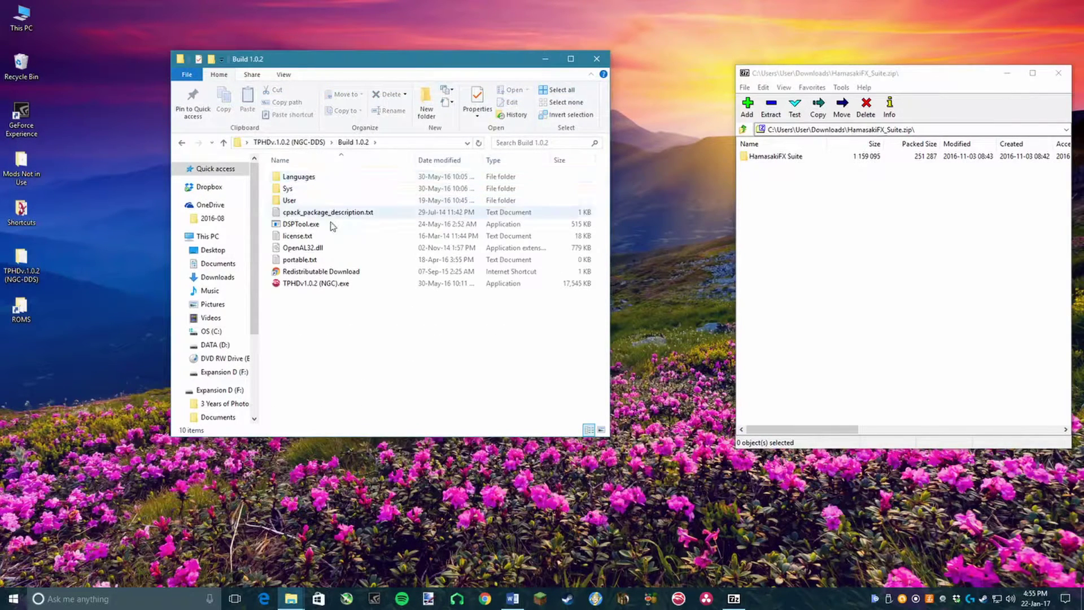
left_click_drag(303, 326, 291, 170)
left_click(333, 355)
double_click(289, 188)
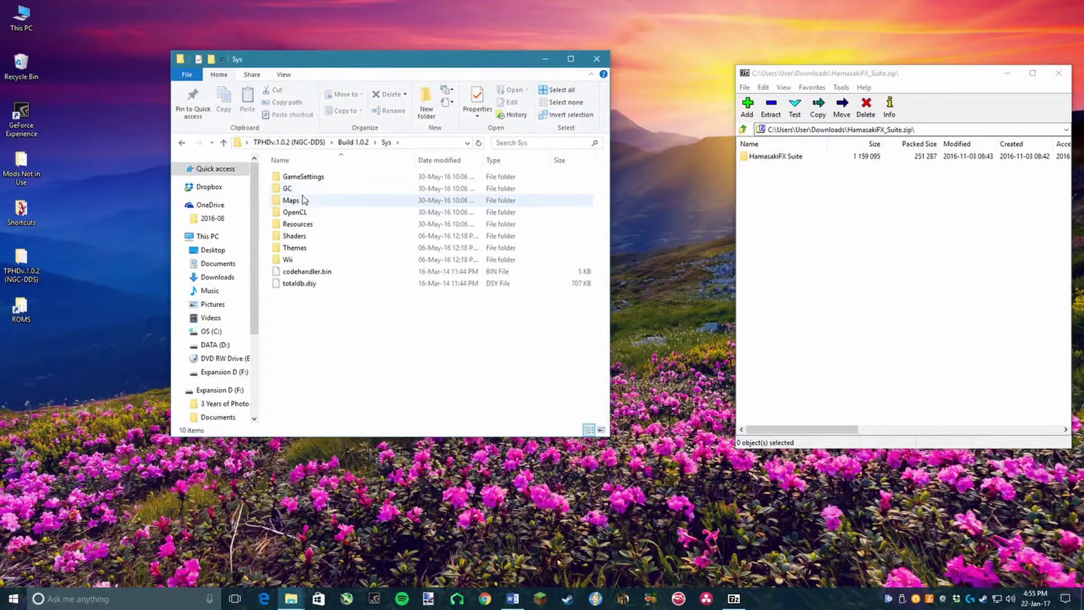
double_click(302, 236)
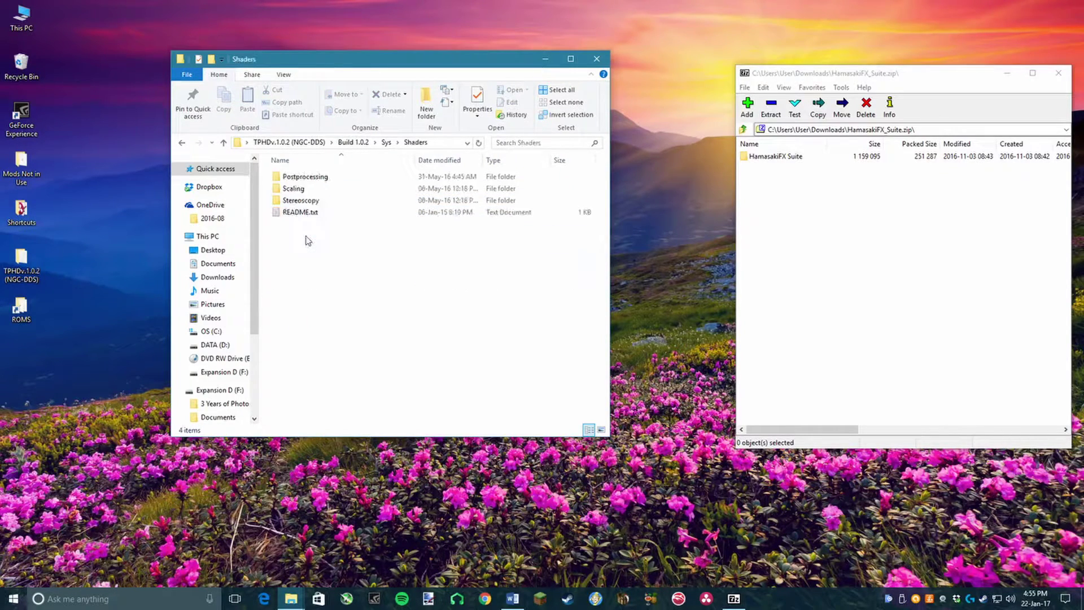
double_click(308, 177)
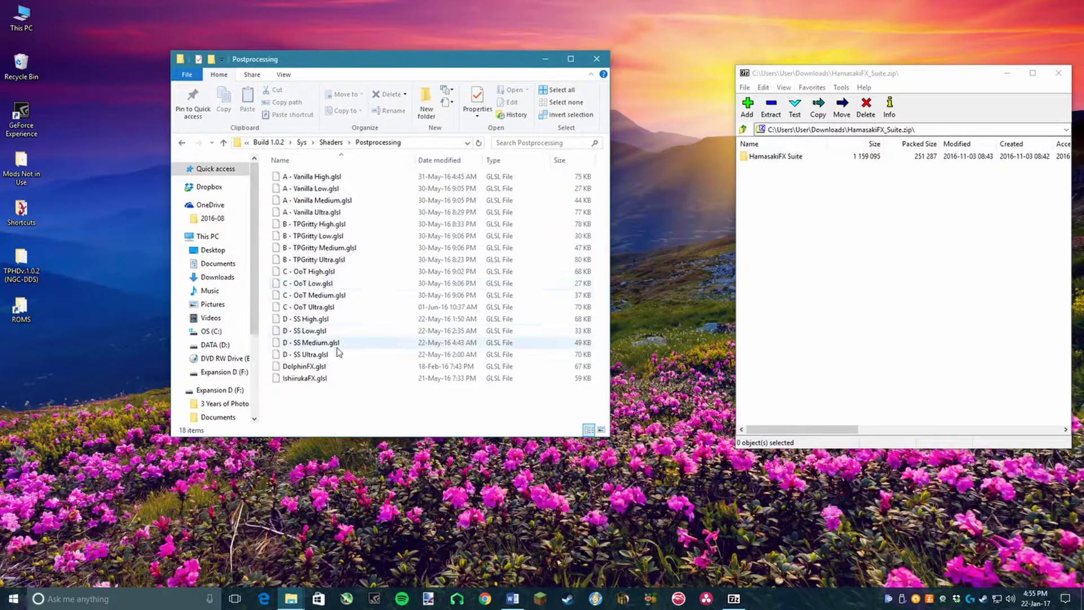
Copy all GLSL shaders from the HamasakiFX Suite archive's Shaders\Postprocessing folder into the build's Postprocessing folder, replacing same-named files, and close the archive.
double_click(774, 158)
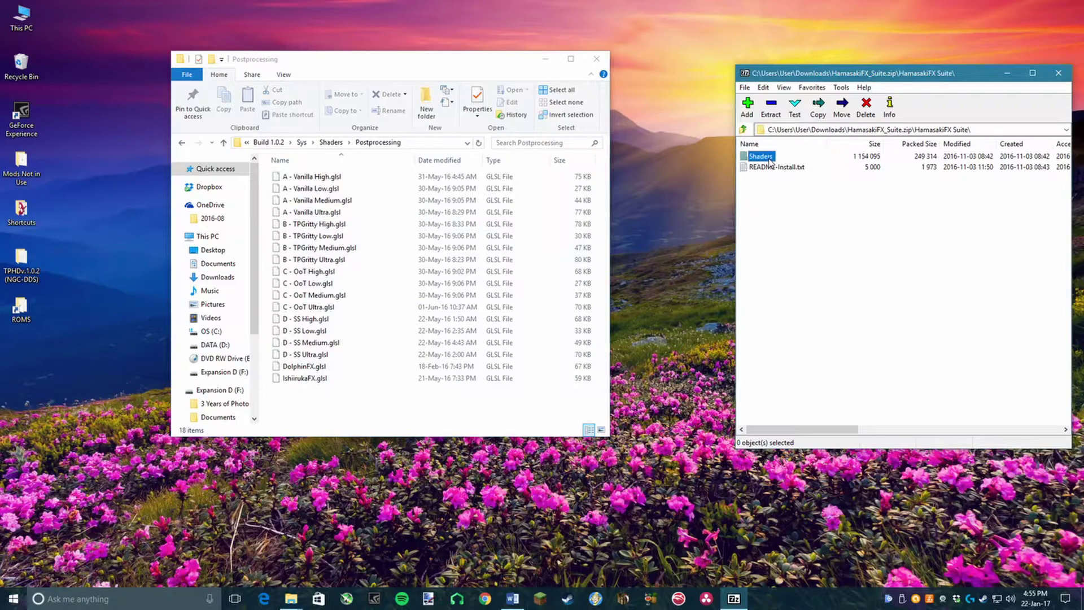
double_click(769, 157)
double_click(769, 157)
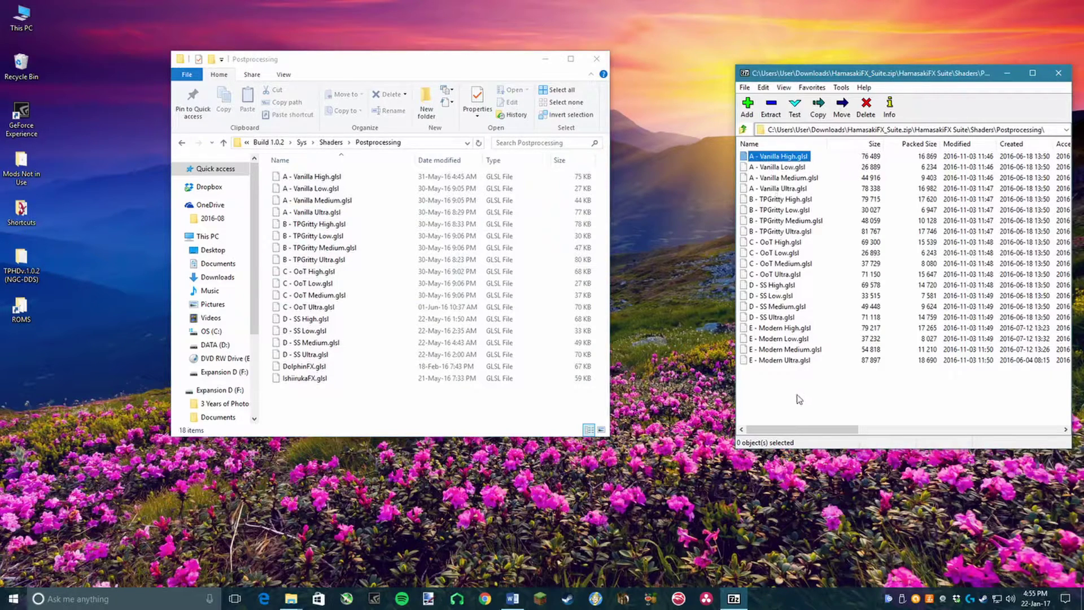
left_click_drag(799, 399, 343, 396)
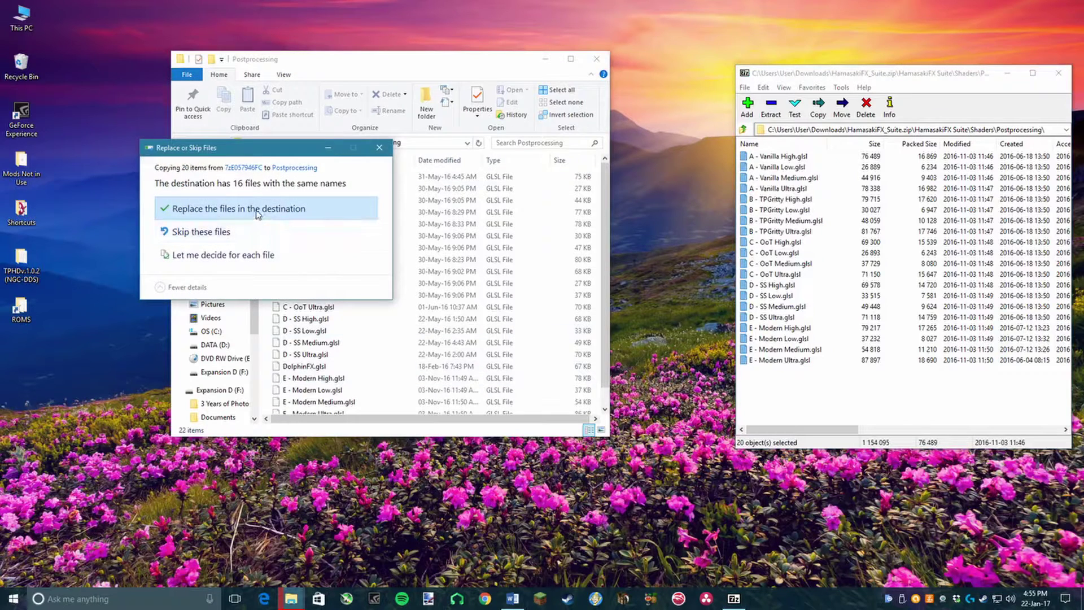
left_click(260, 210)
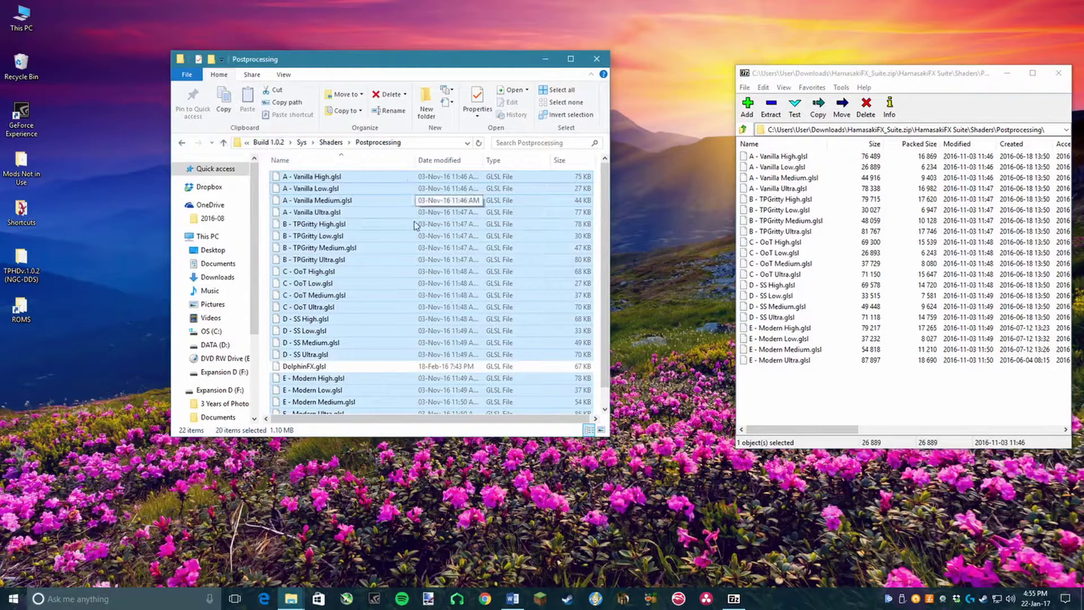
left_click(494, 202)
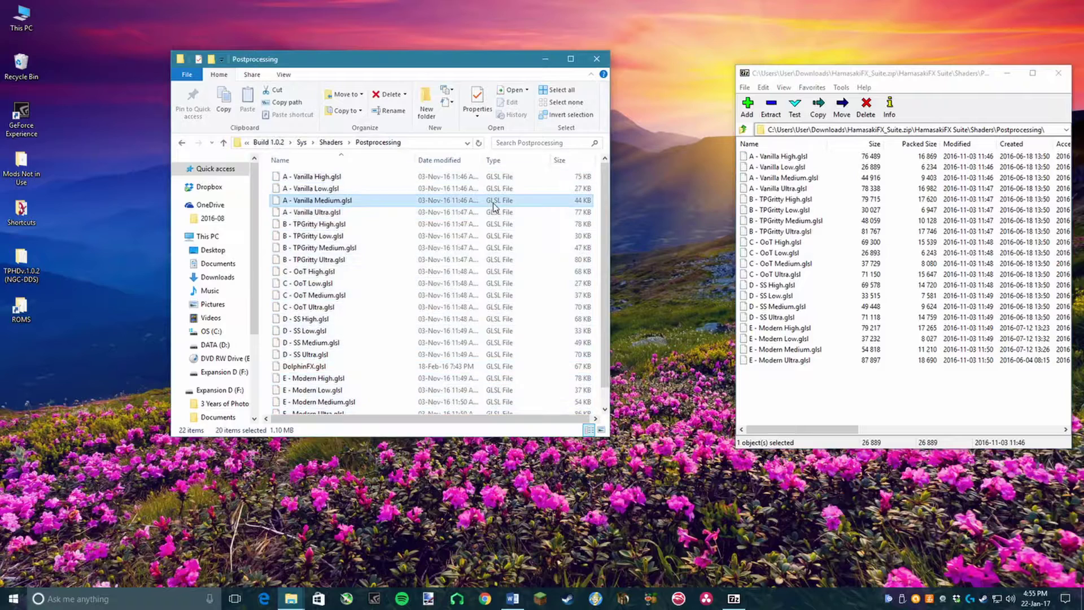
left_click(1059, 75)
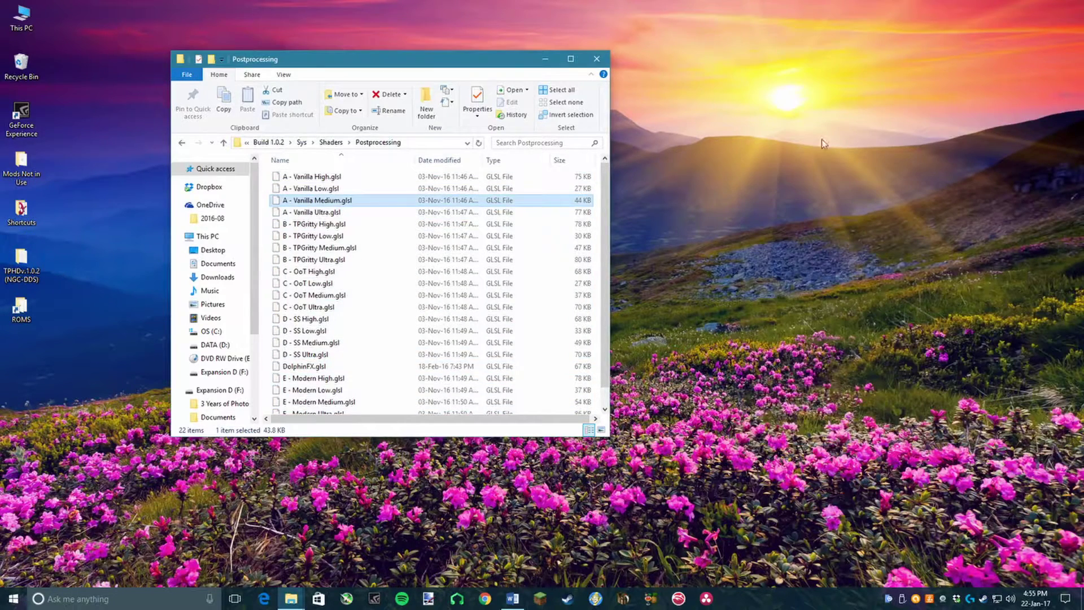
Go back to the Build 1.0.2 folder, run TPHDv1.0.2 (NGC).exe, and start Quest Log 1 in the game.
left_click(182, 143)
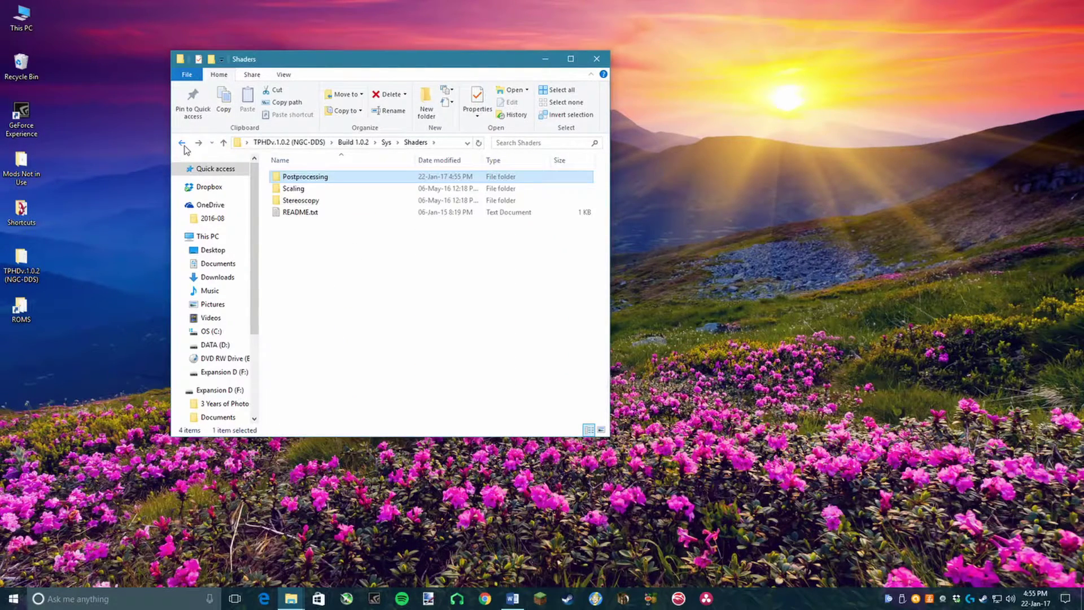
left_click(182, 143)
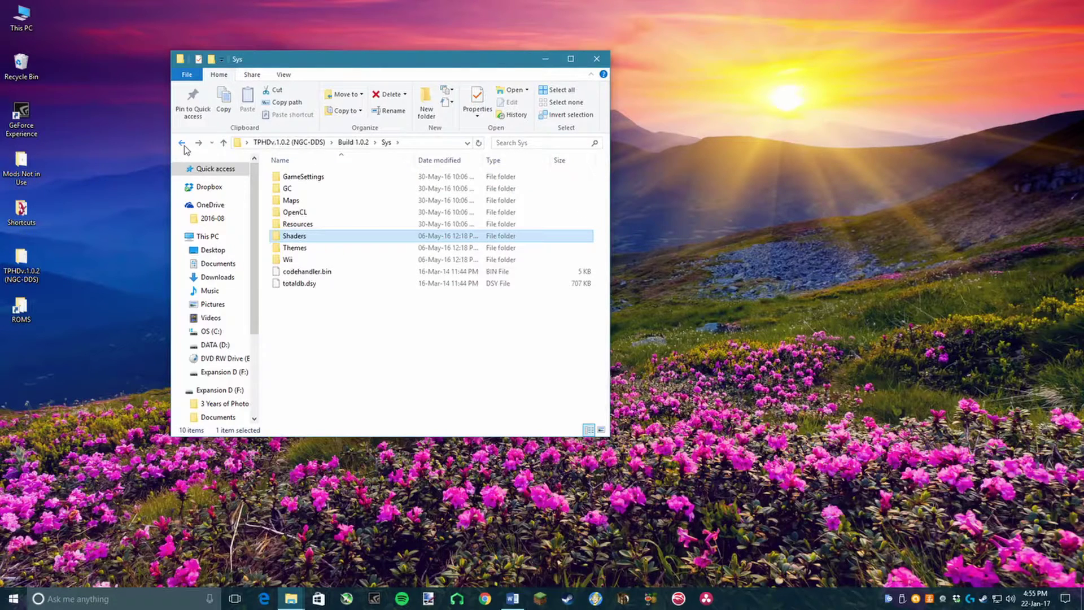
left_click(182, 142)
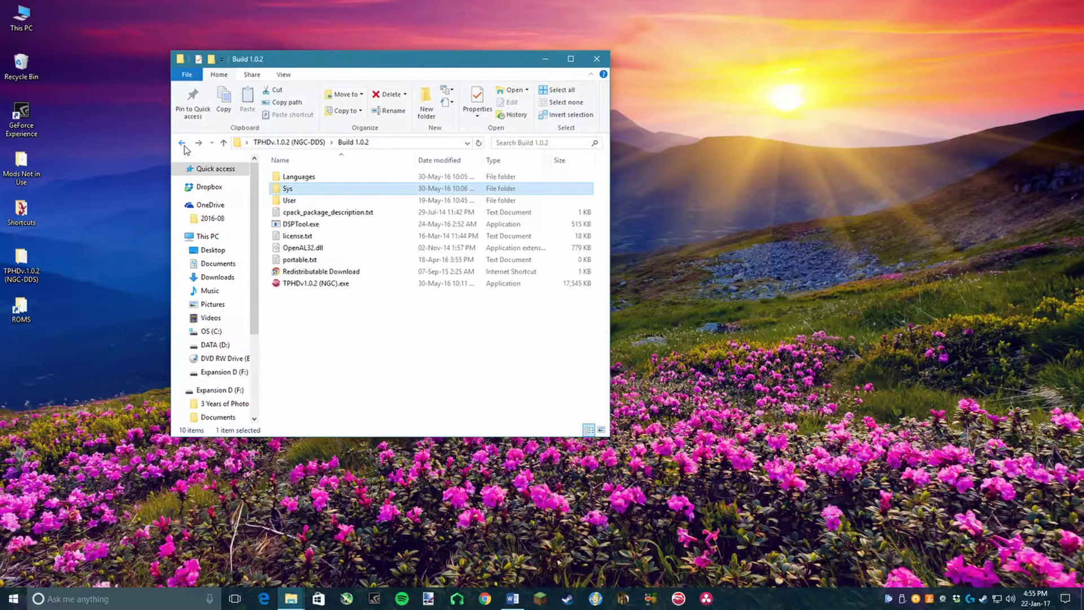
double_click(315, 284)
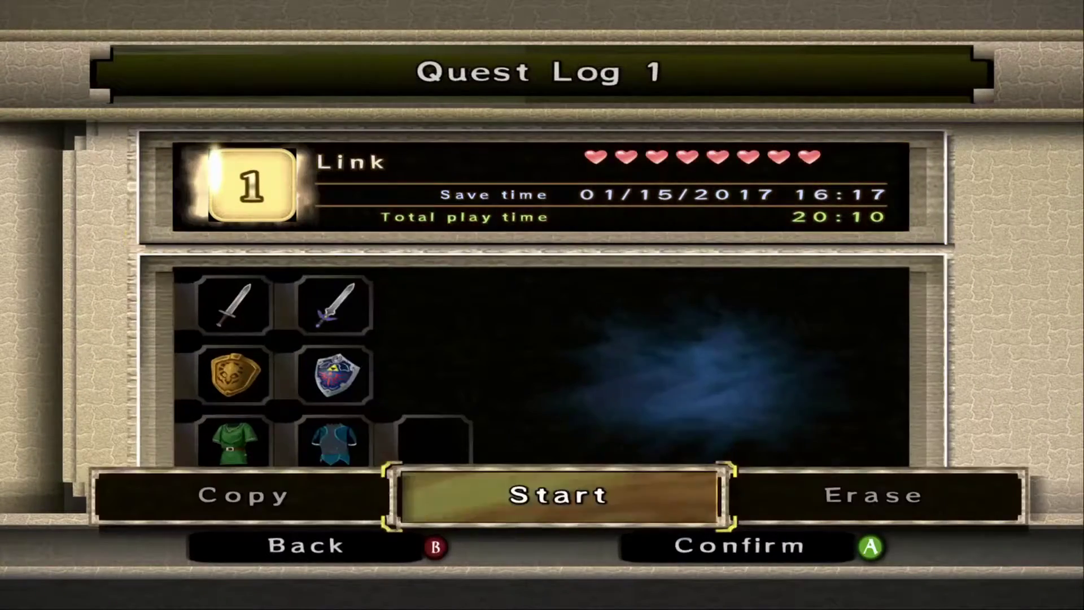
key("Return")
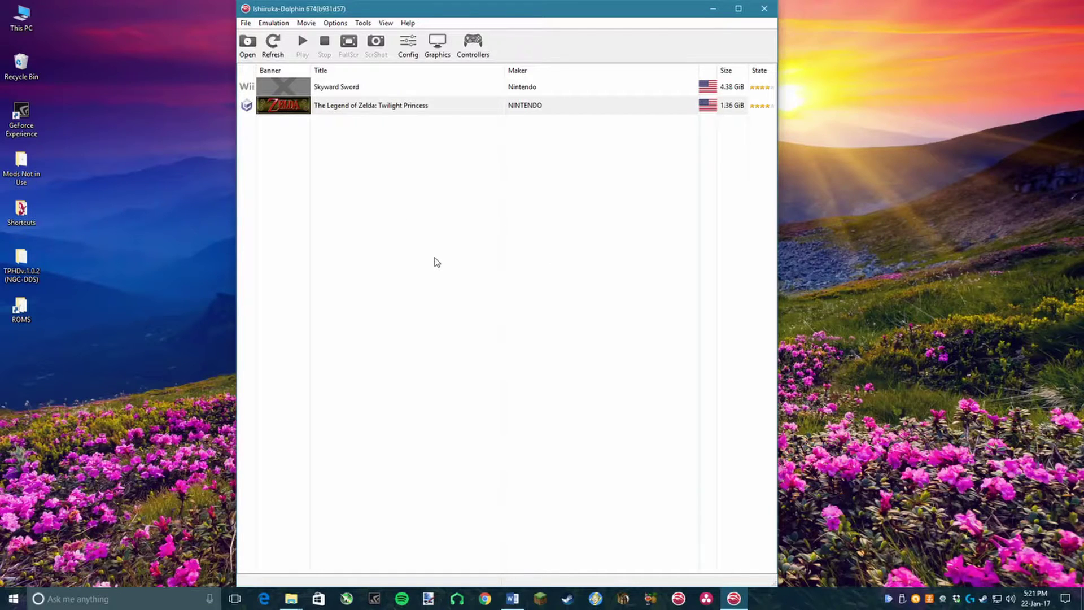
Review the button mapping of the Standard Controller on GameCube port 1 and accept the controller settings.
left_click(473, 45)
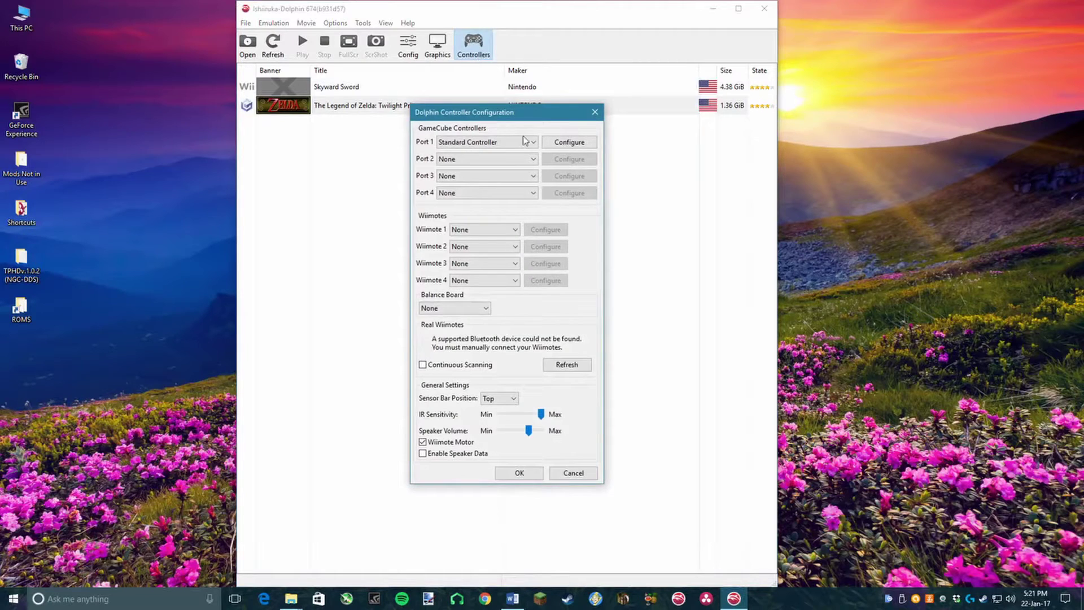
left_click(565, 142)
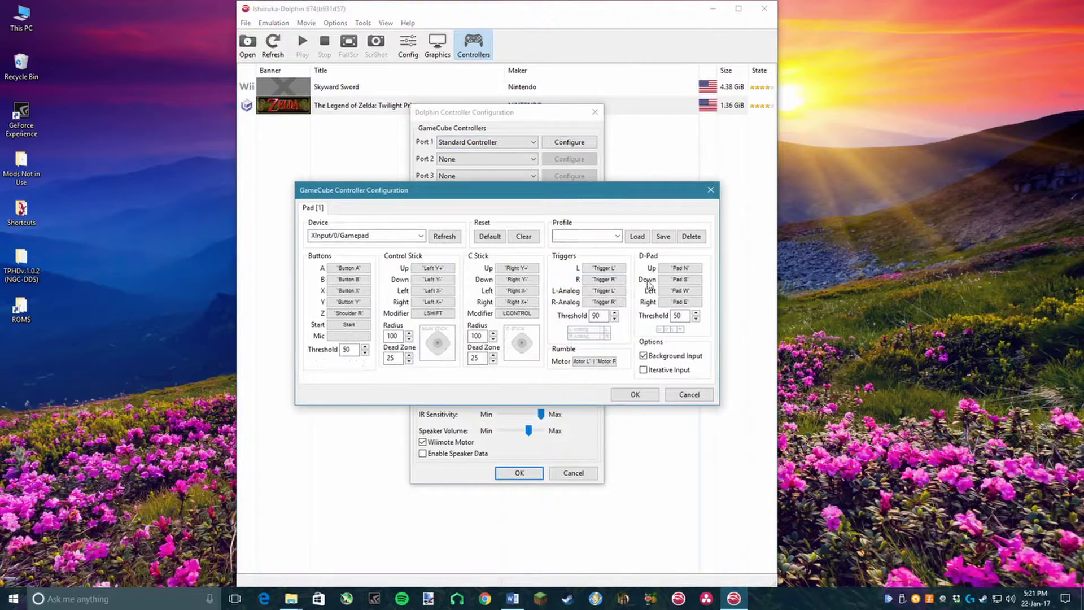
left_click(635, 394)
left_click(519, 473)
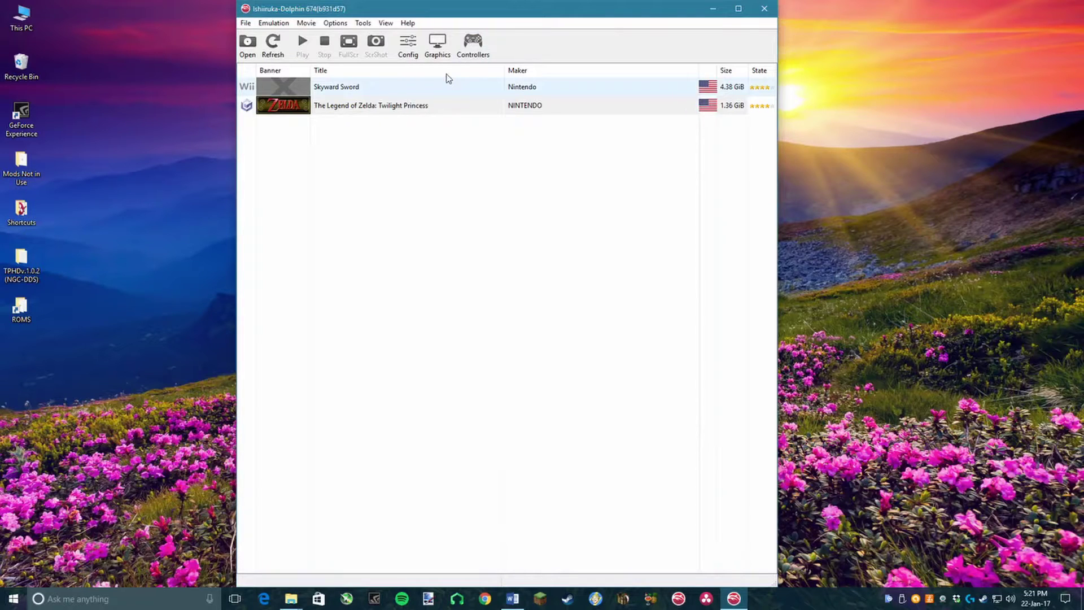
Review the emulator's general settings and its audio settings, including the DSP emulator engine, and close the configuration.
left_click(408, 45)
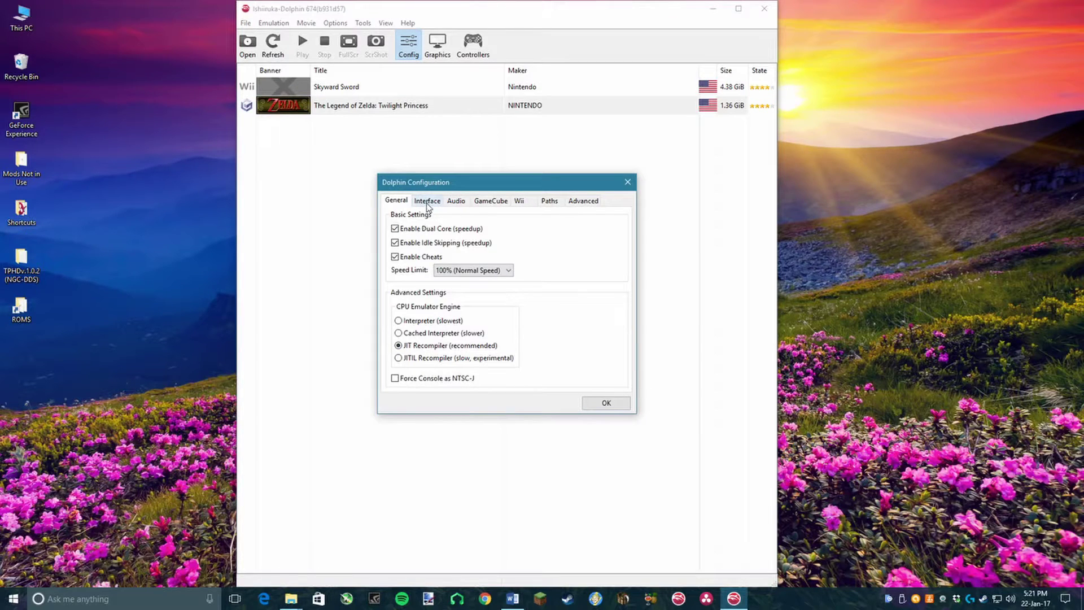
left_click(454, 201)
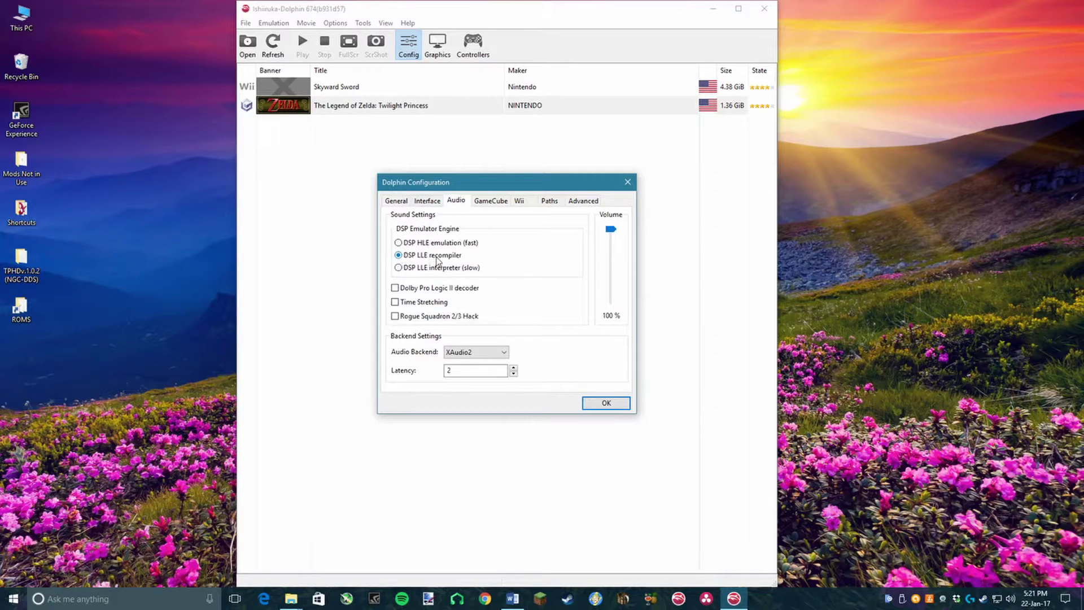
left_click(604, 403)
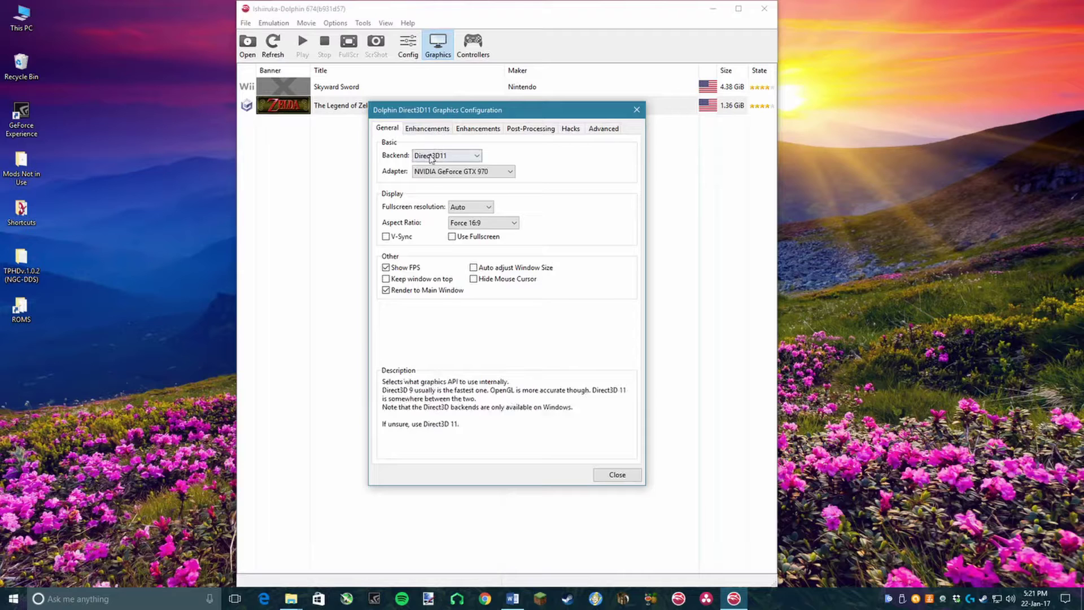
In the general graphics settings, choose the Direct3D 12 backend, turn on V-Sync and turn off Show FPS.
left_click(436, 155)
left_click(444, 173)
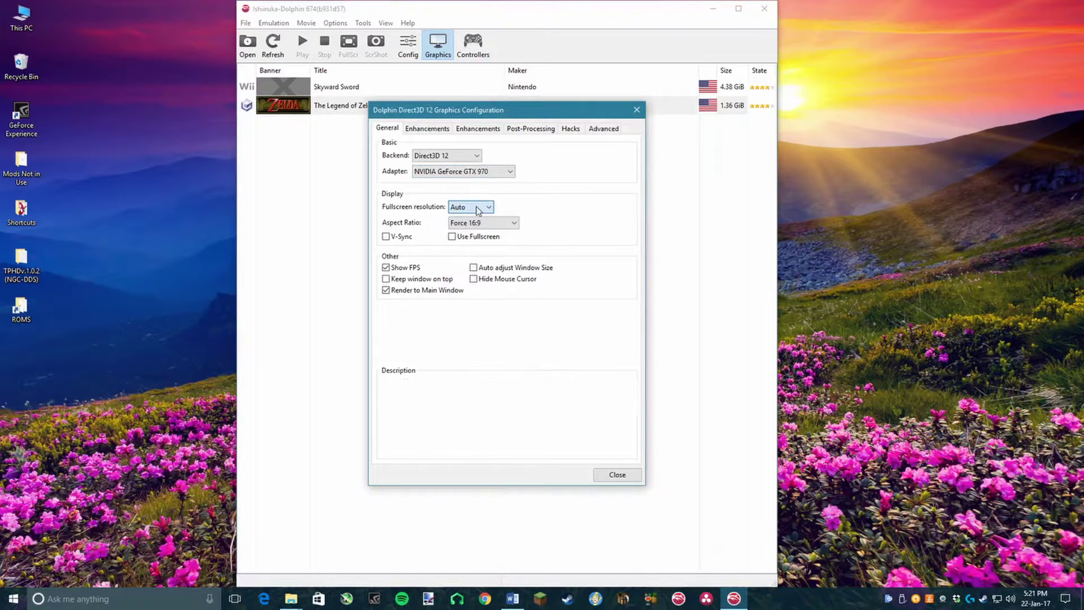
left_click(385, 236)
left_click(385, 267)
In the graphics enhancements, set anti-aliasing to 8x MSAA and anisotropic filtering to 16x, and enable Disable Fog.
left_click(428, 127)
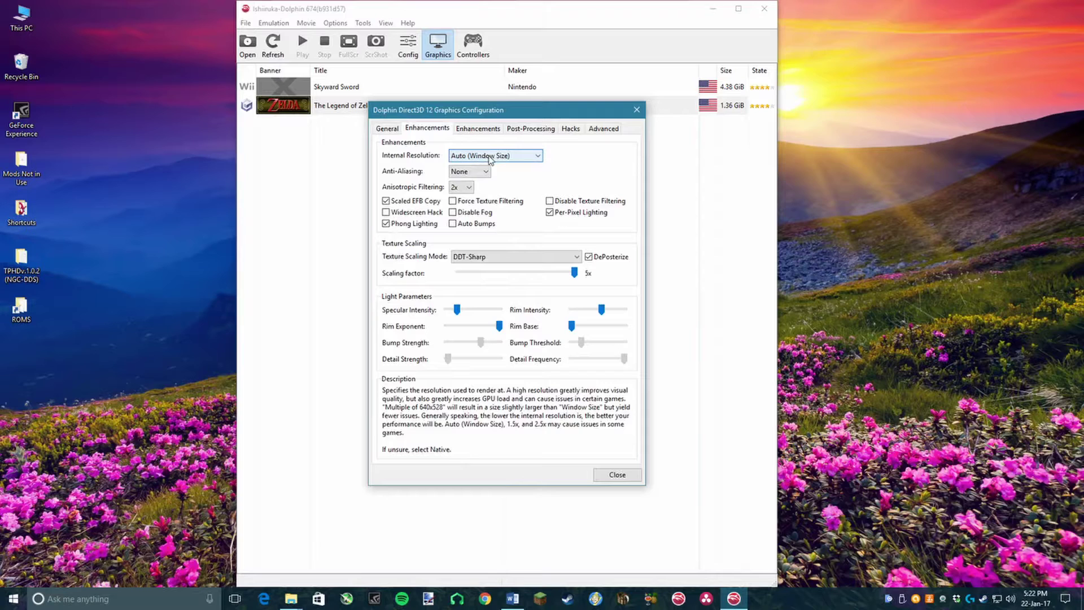
left_click(477, 171)
left_click(471, 208)
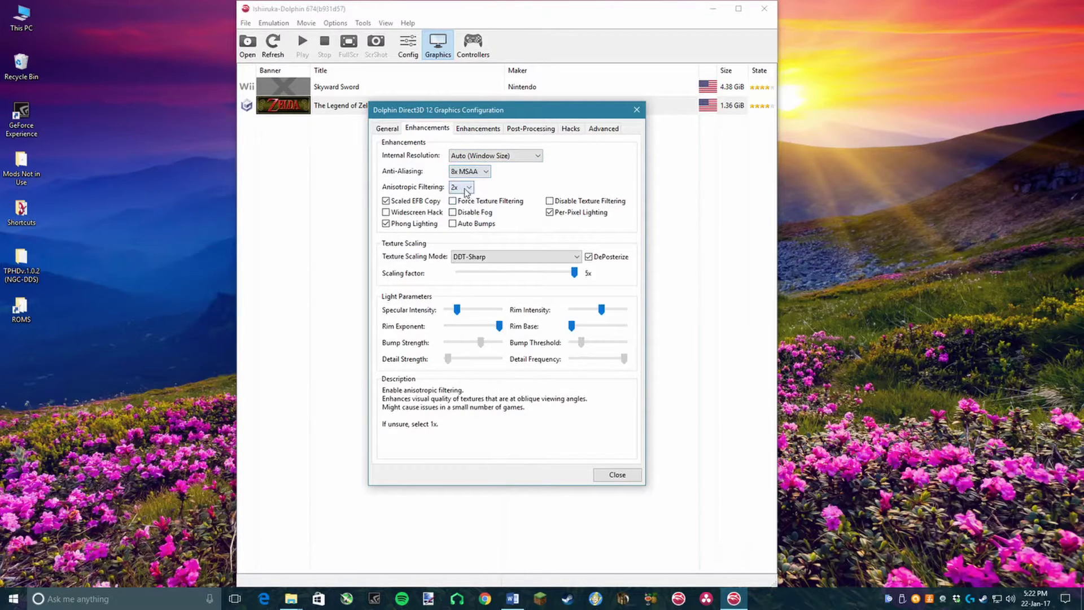
left_click(466, 187)
left_click(459, 233)
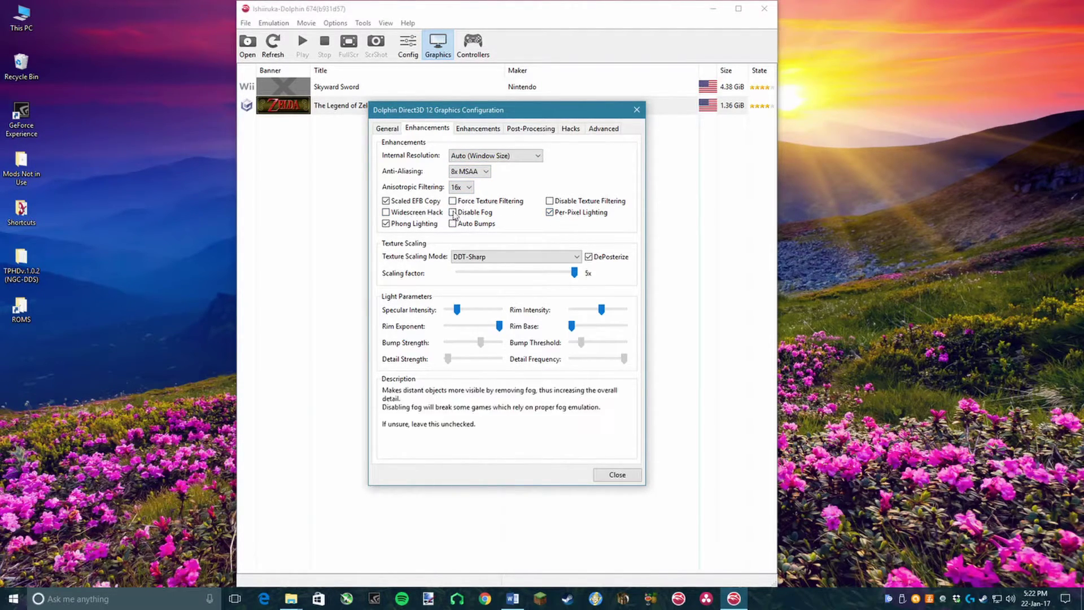
Set the texture scaling mode to Hybrid with a scaling factor of 2x.
left_click(474, 257)
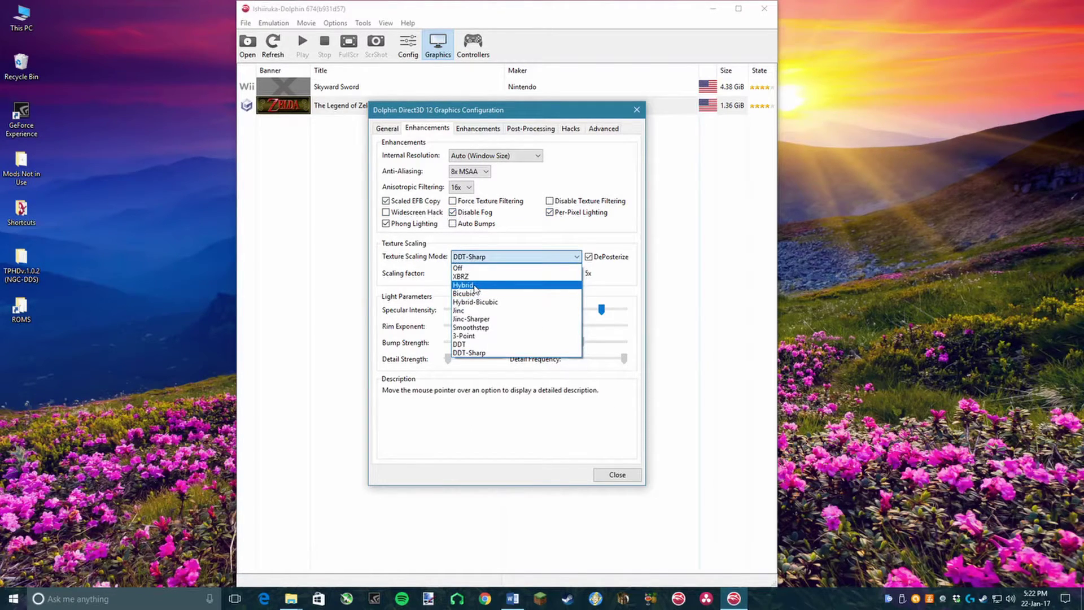
left_click(474, 287)
left_click_drag(576, 273, 477, 280)
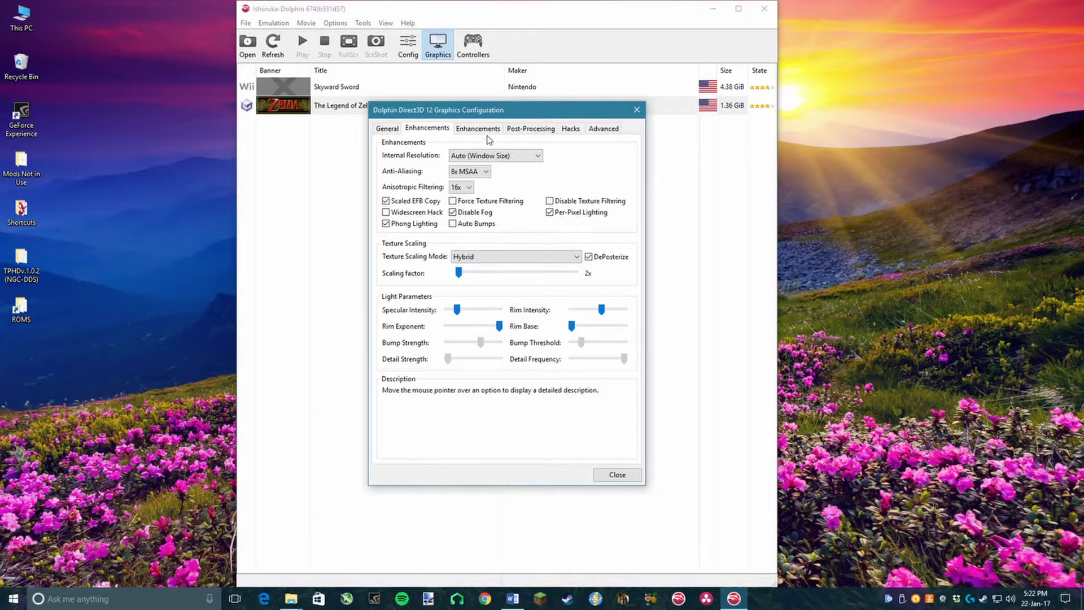
Add the A - Vanilla Ultra shader to the selected post-processing shaders.
left_click(511, 129)
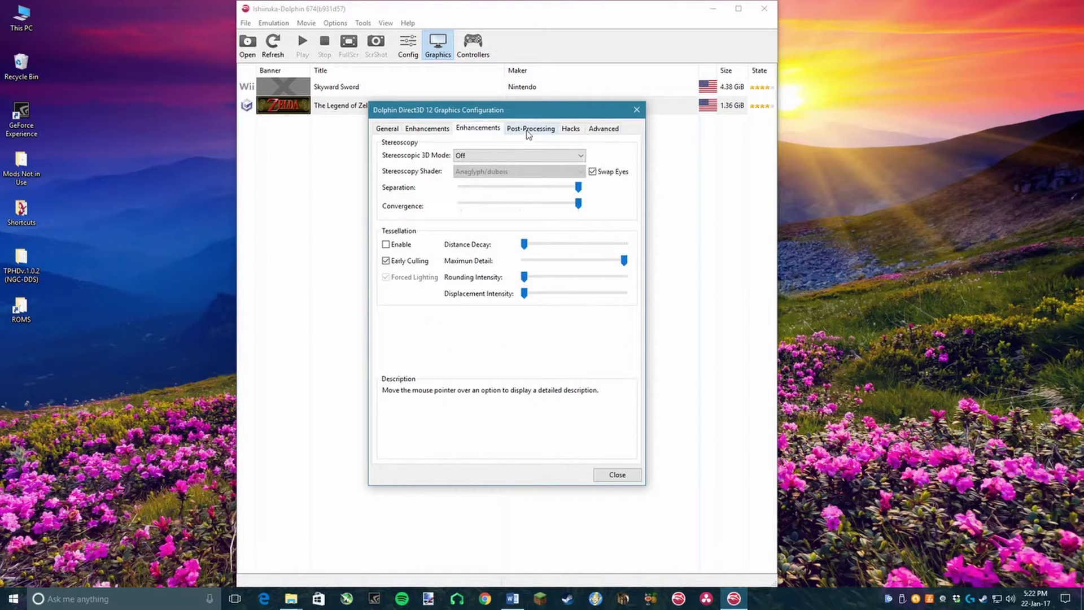
left_click(527, 135)
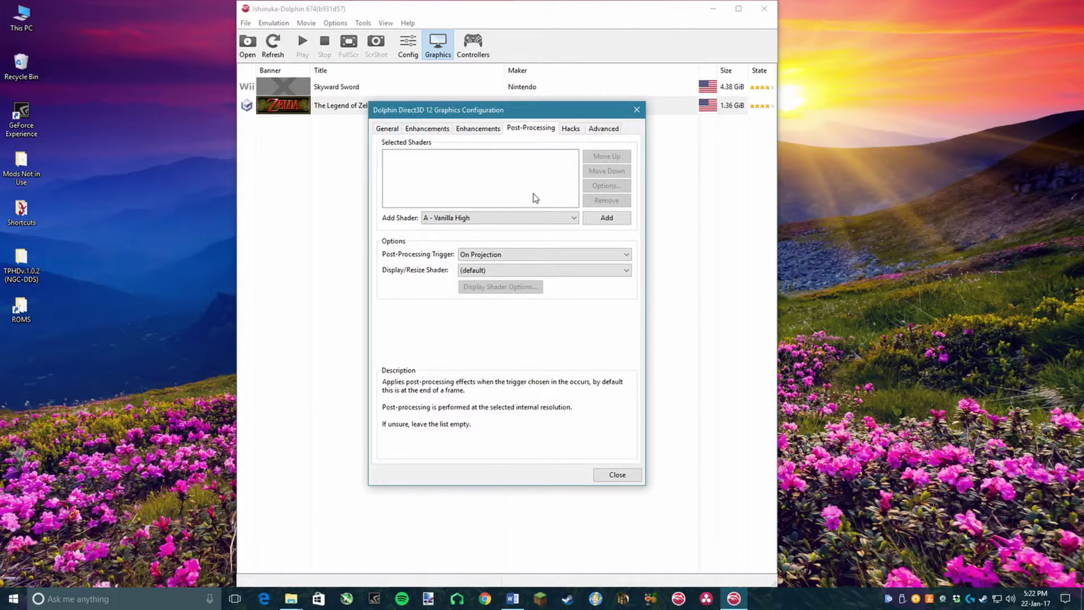
left_click(573, 218)
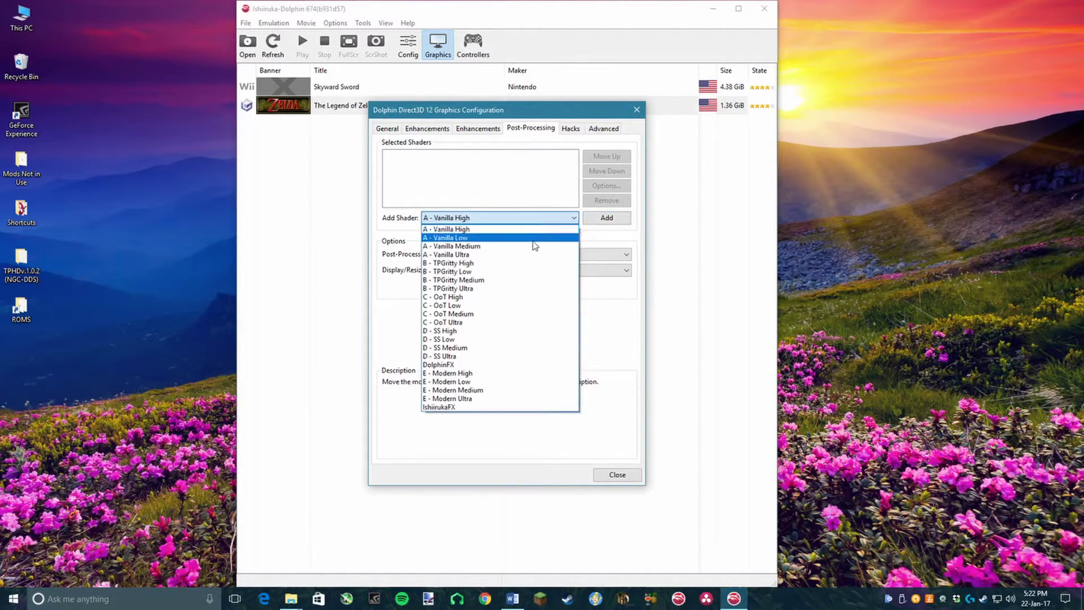
left_click(508, 255)
left_click(603, 219)
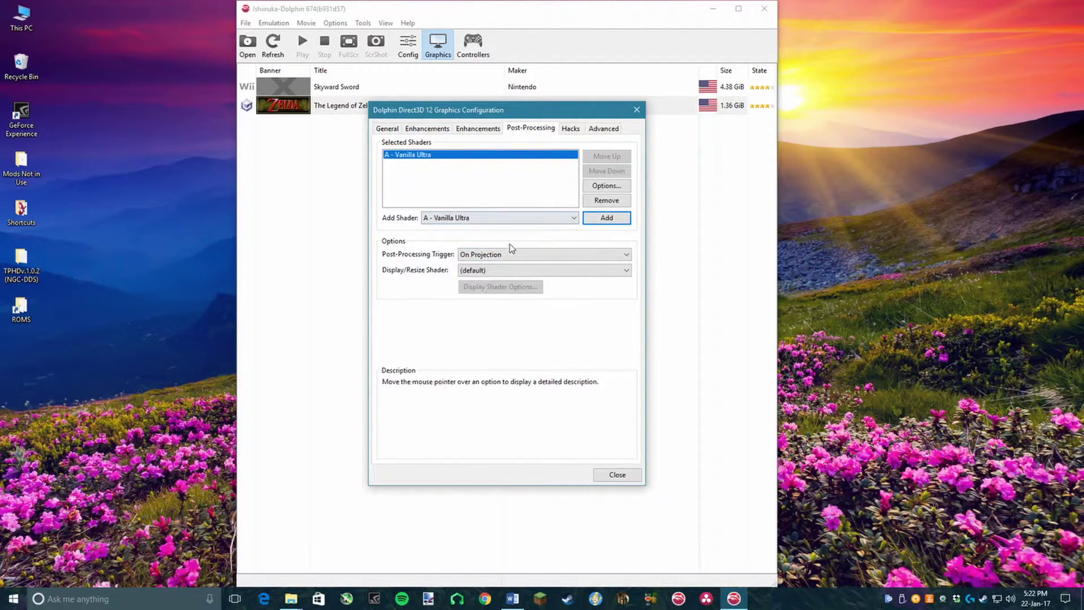
Review the A - Vanilla Ultra shader's option pages, from General and SSAO through Gaussian AnamFlare and God Rays, and close them.
left_click(603, 186)
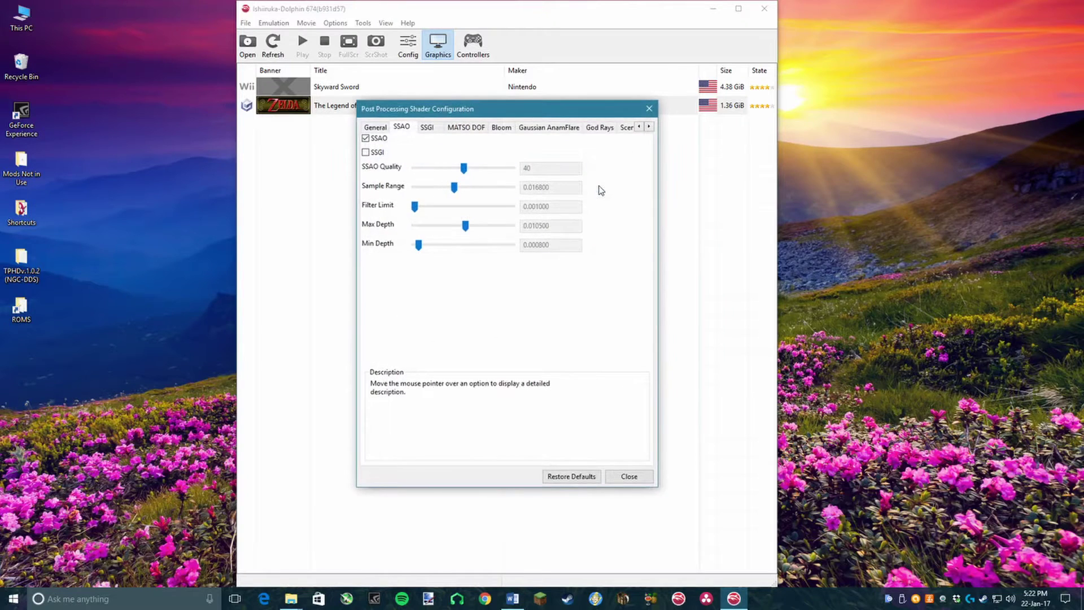
left_click(375, 128)
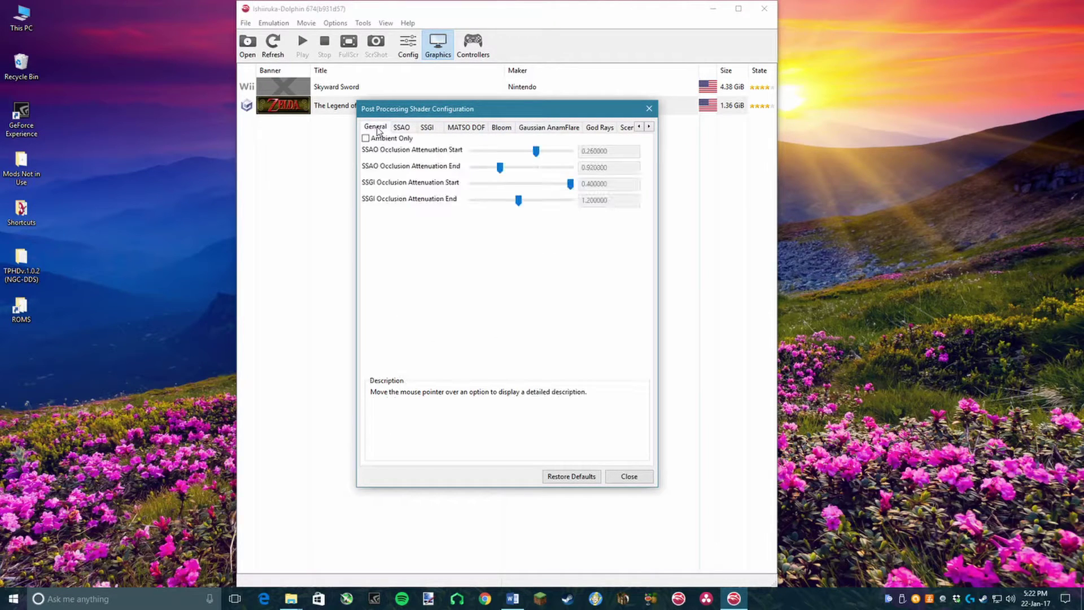
left_click(423, 129)
left_click(487, 130)
left_click(558, 130)
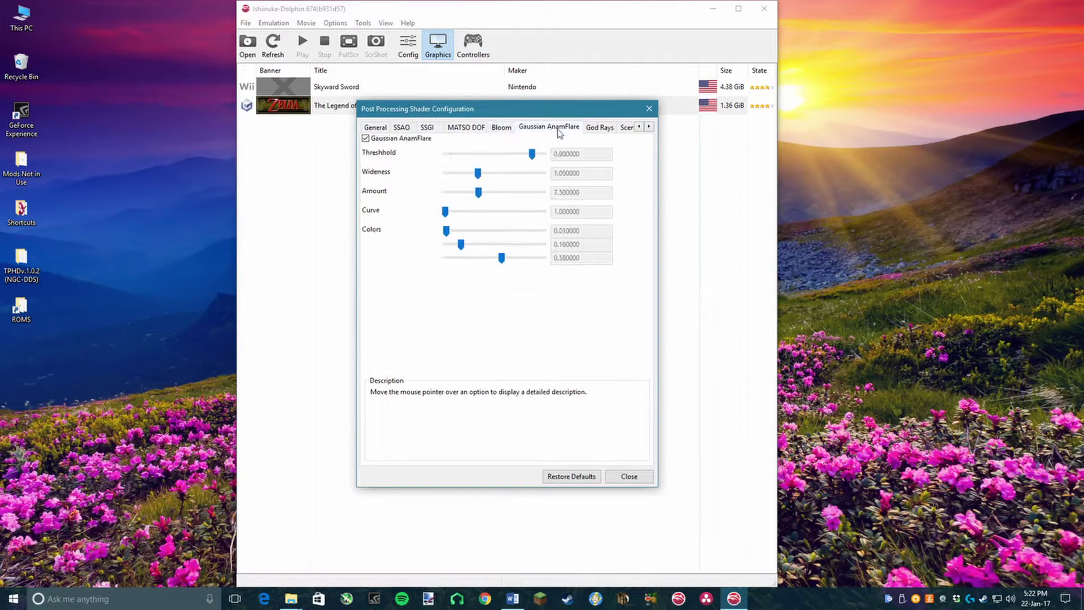
left_click(598, 129)
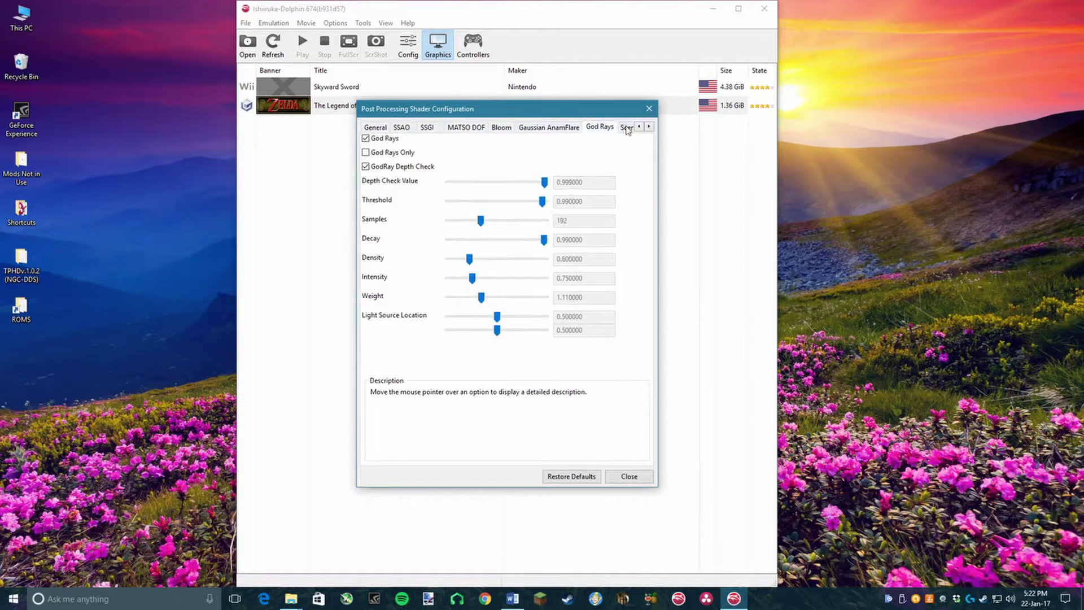
left_click(626, 475)
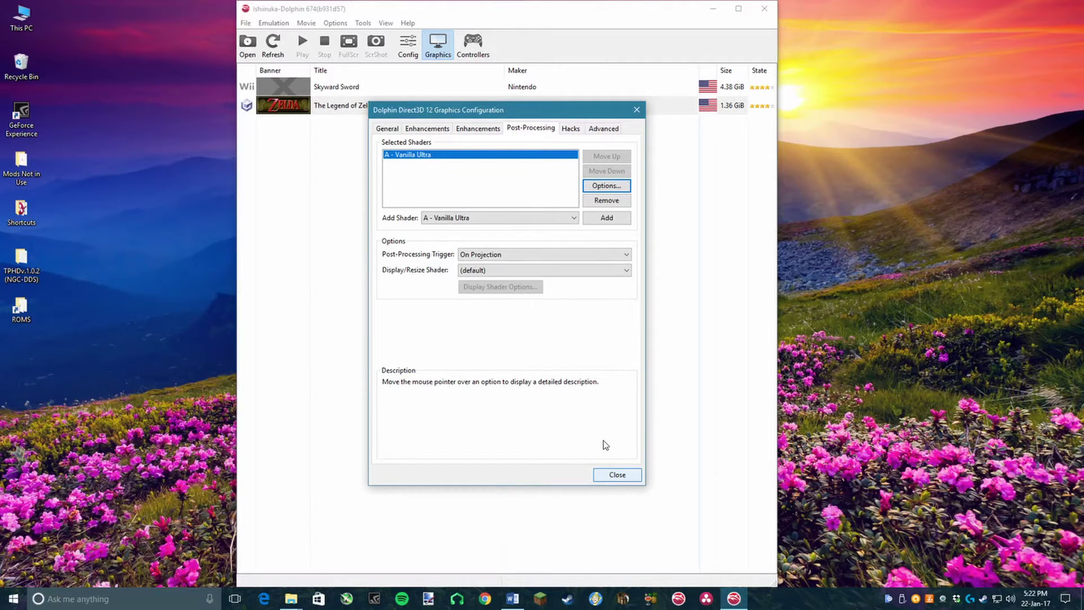
Set the post-processing trigger to On Swap.
mouse_move(483, 263)
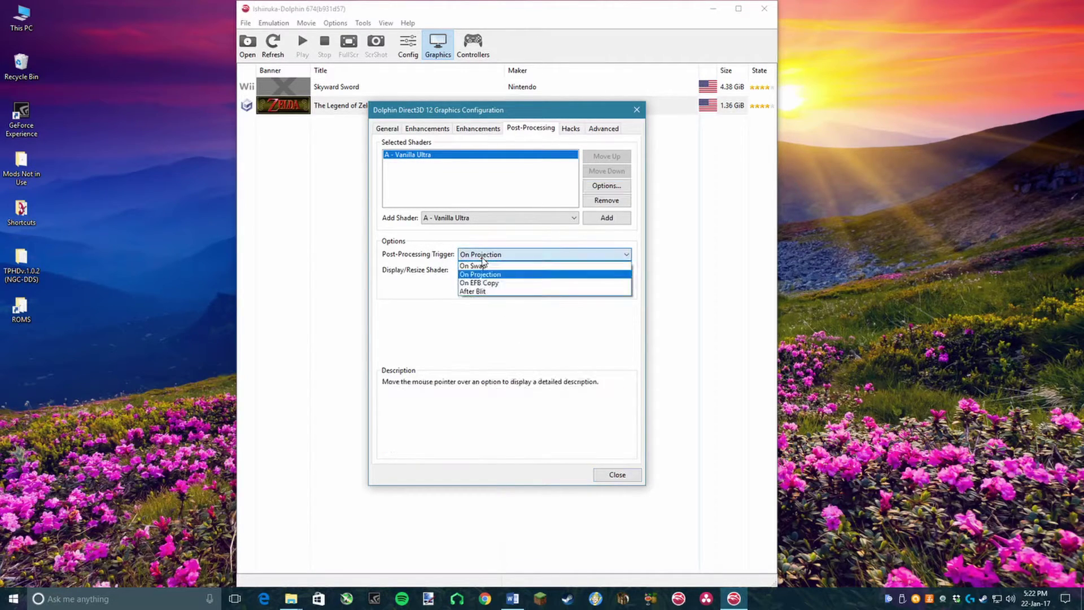
left_click(483, 268)
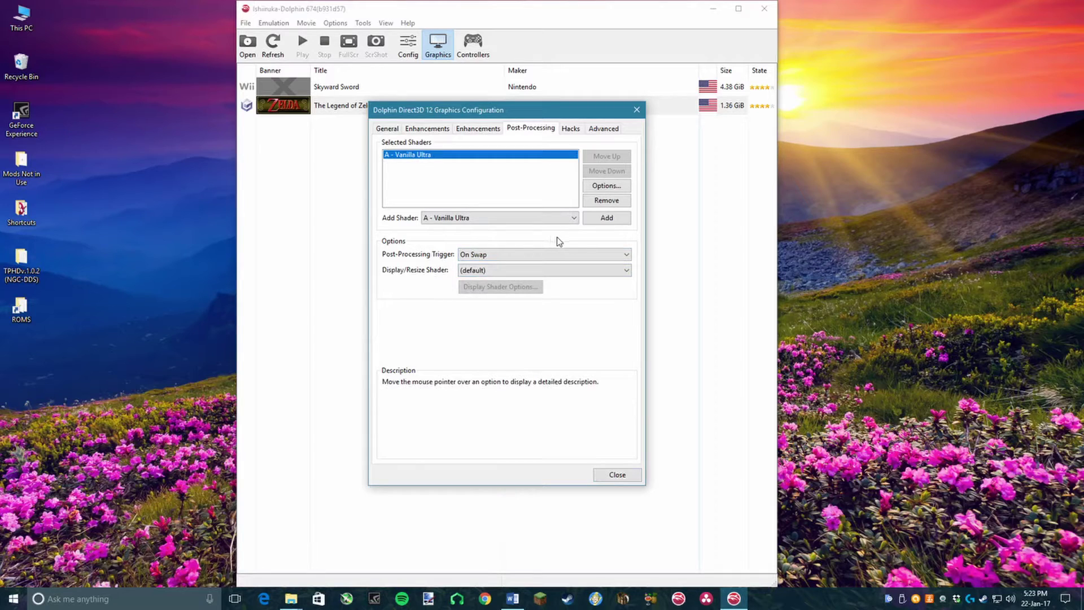
Review the graphics hacks and, in the advanced graphics settings, enable Cache Custom Textures on GPU.
left_click(573, 128)
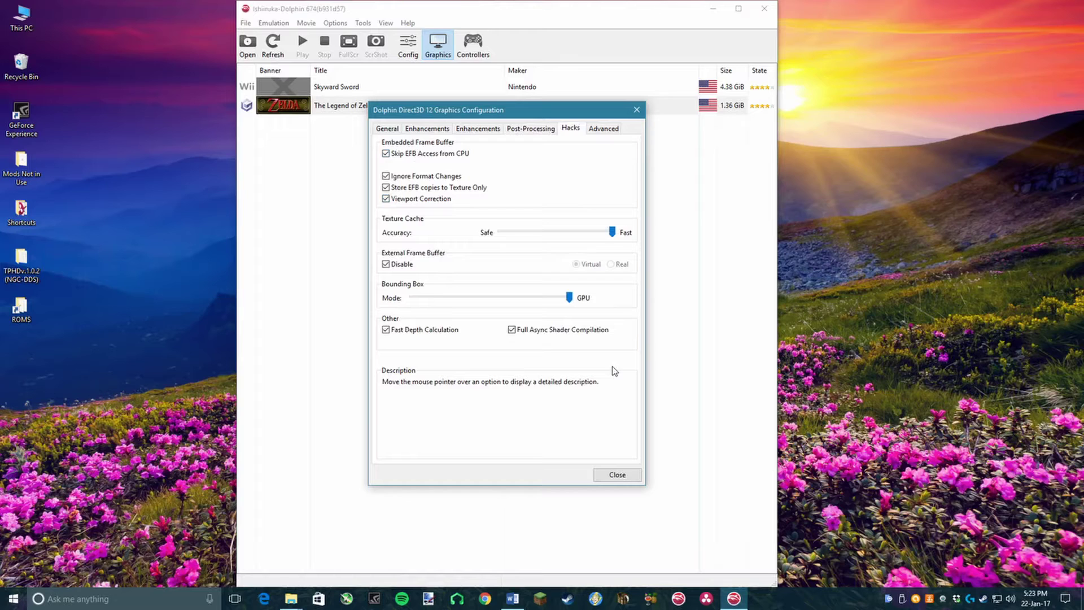
left_click(603, 129)
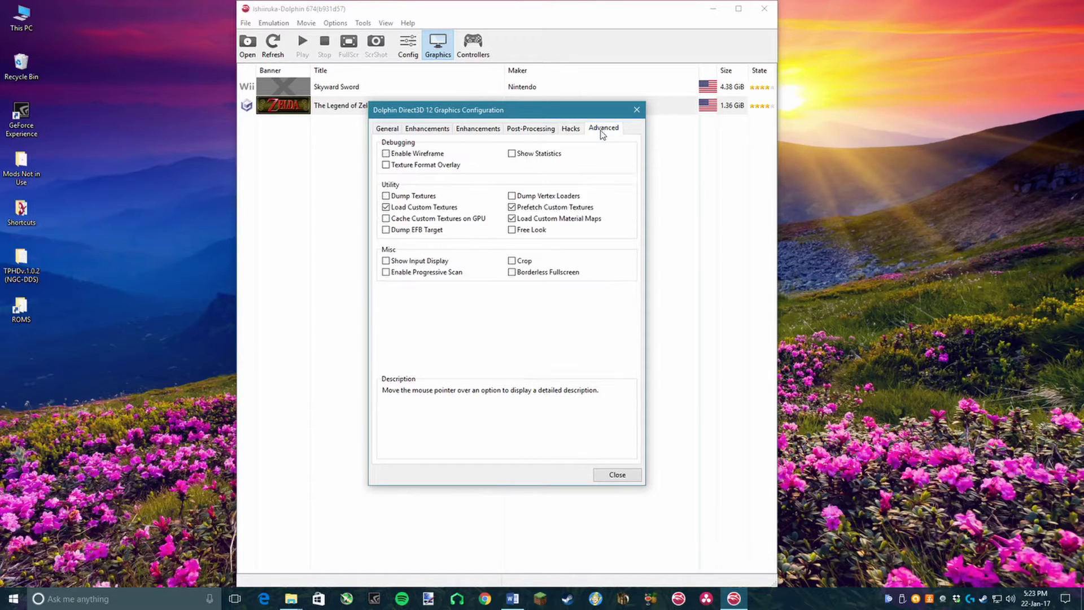
left_click(386, 219)
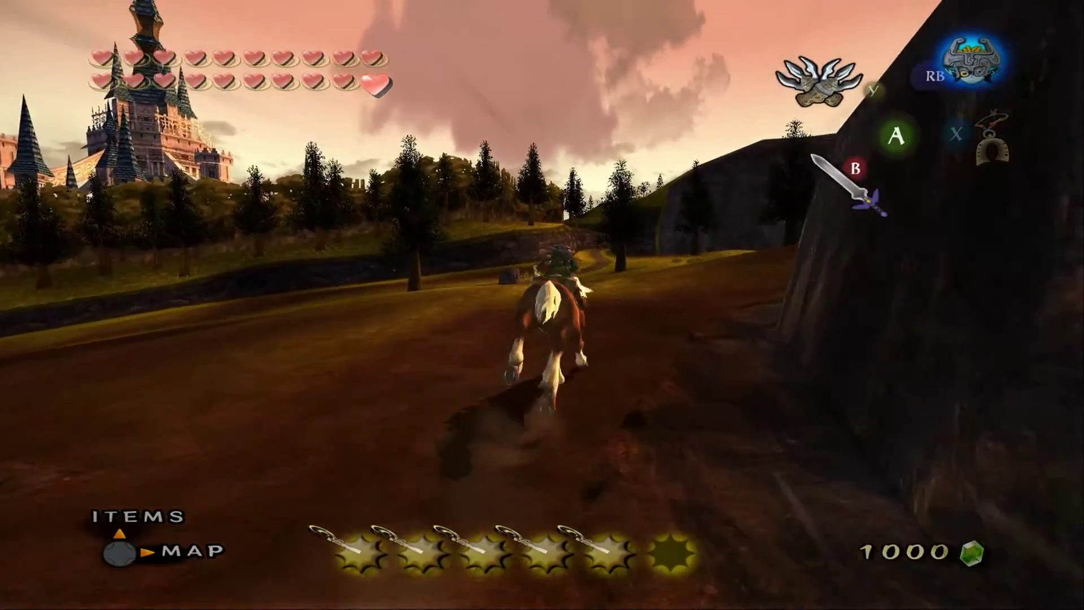
key("x")
key("Left")
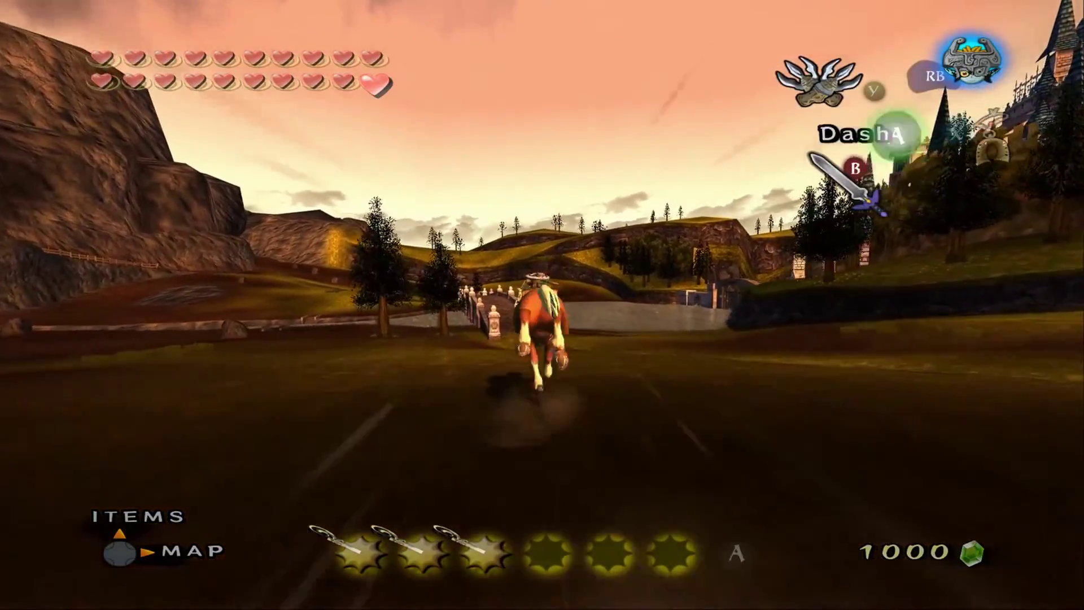
key("Right")
key("x")
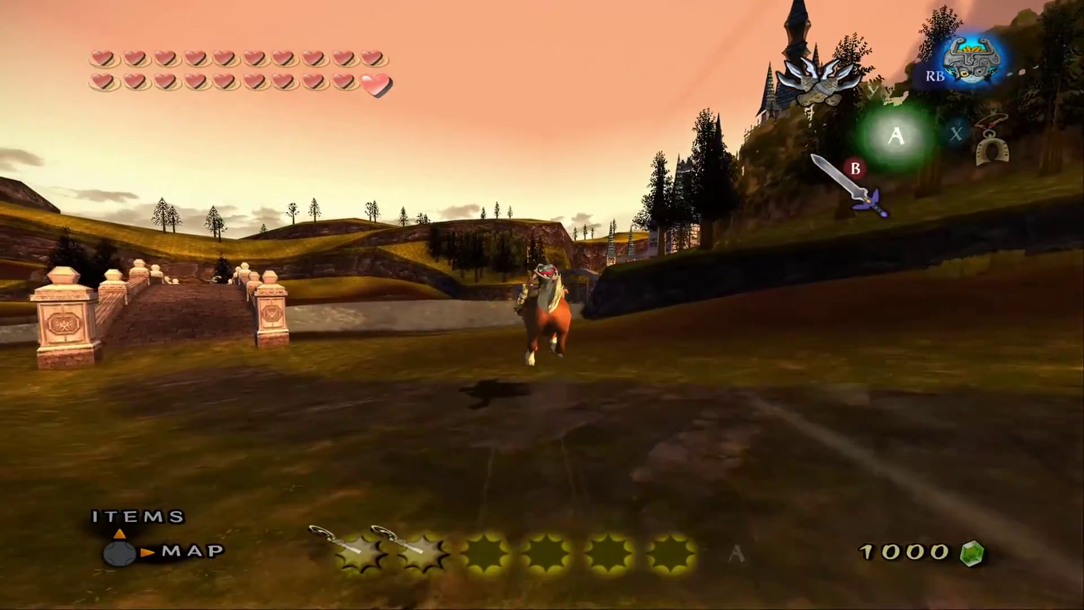
key("Left")
key("x")
key("Right")
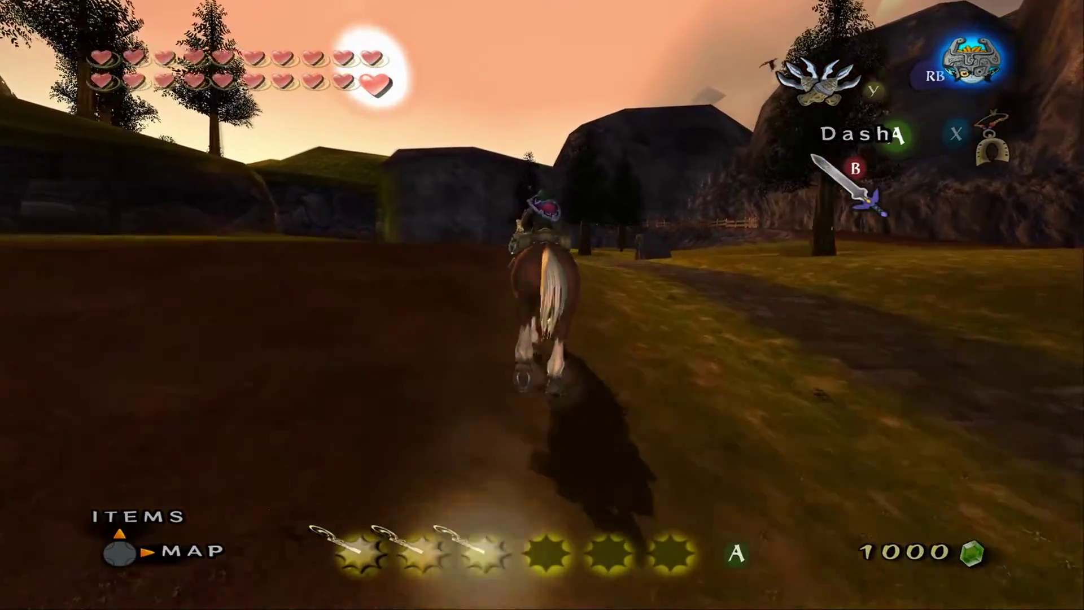
key("Right")
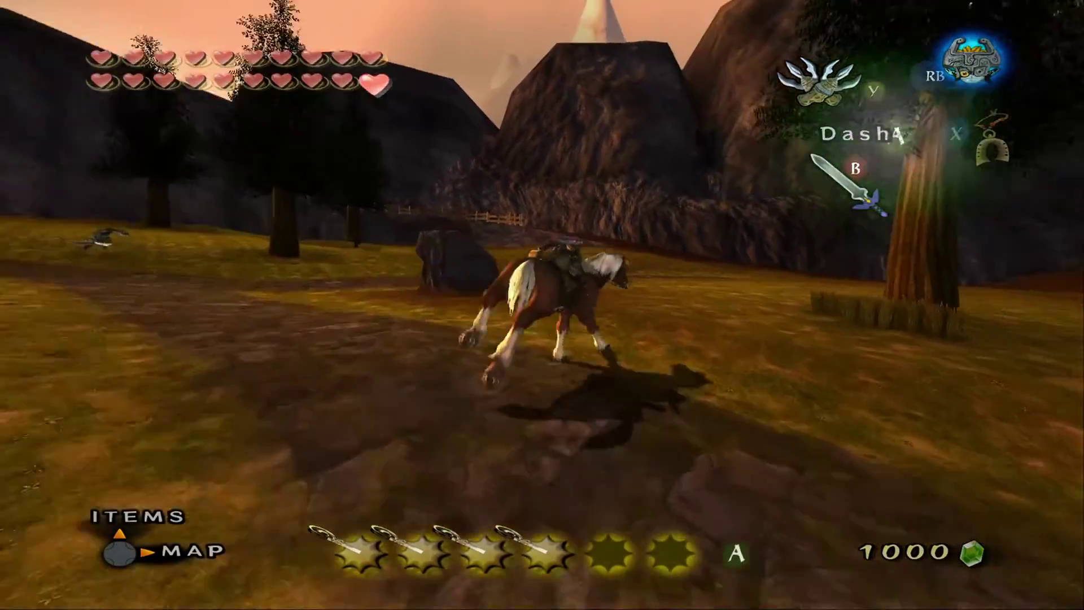
key("Down")
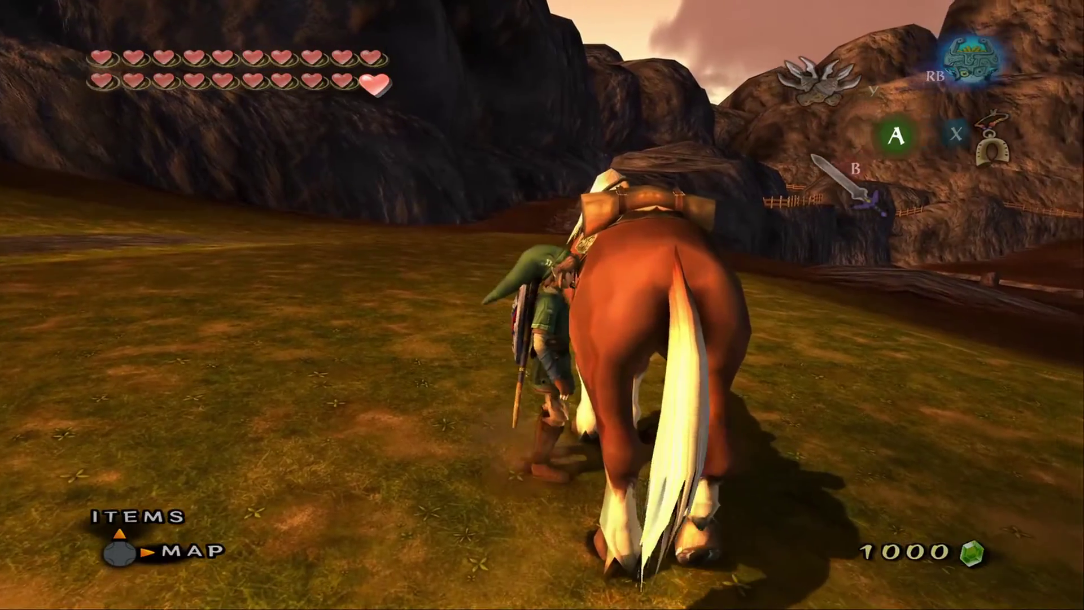
key("Up")
key("z")
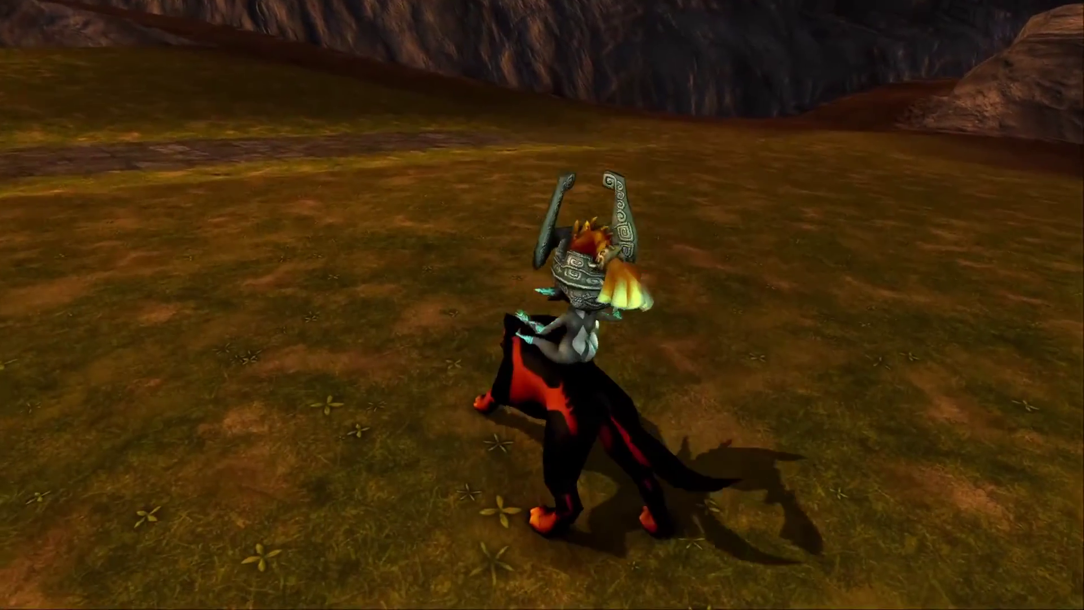
key("Up")
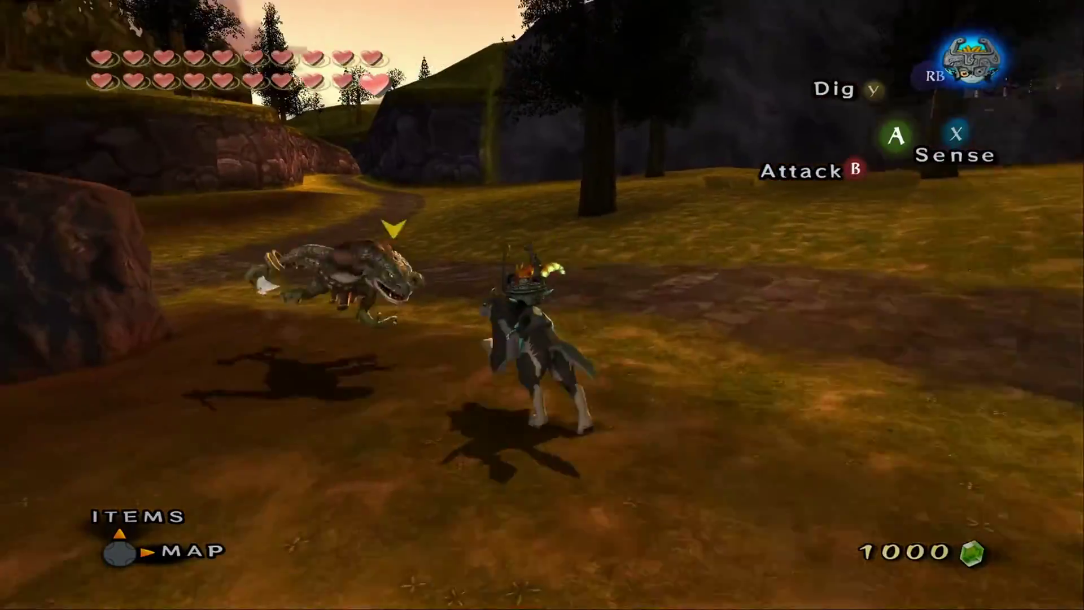
key("z")
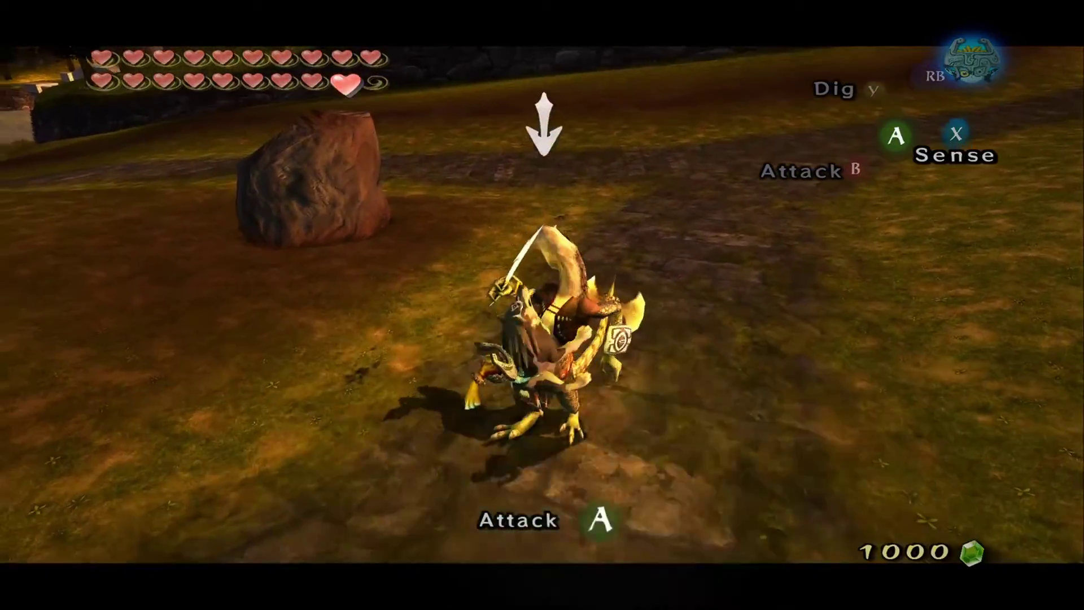
key("z")
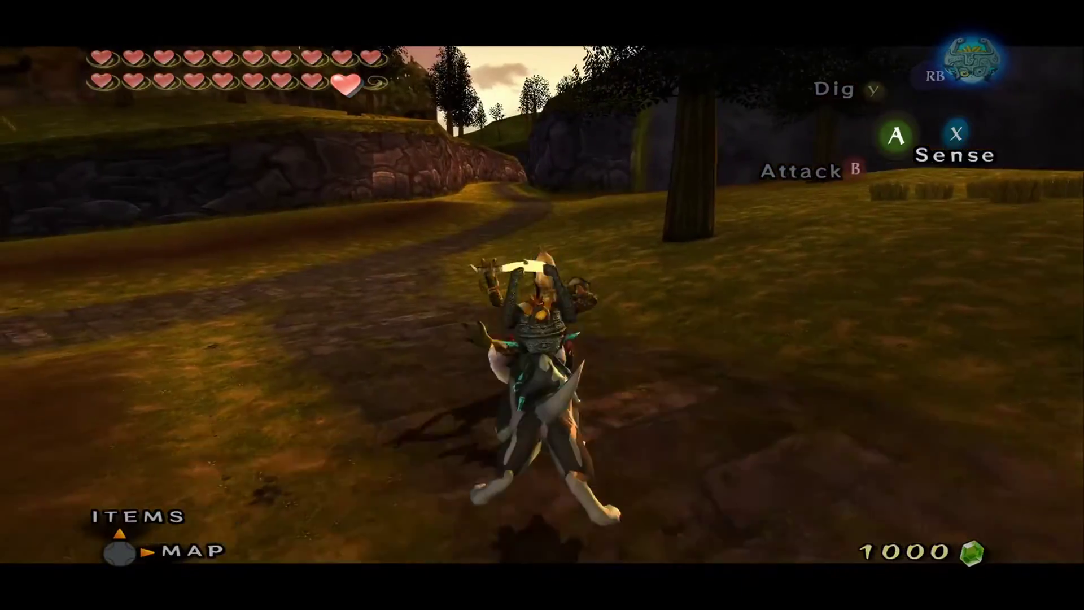
key("x")
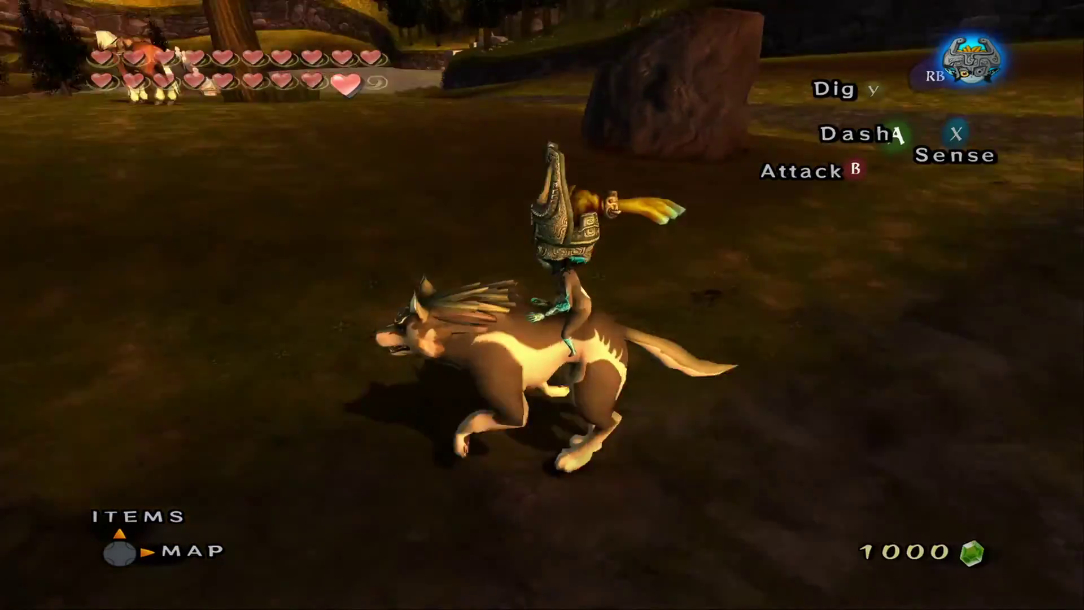
key("z")
key("Left")
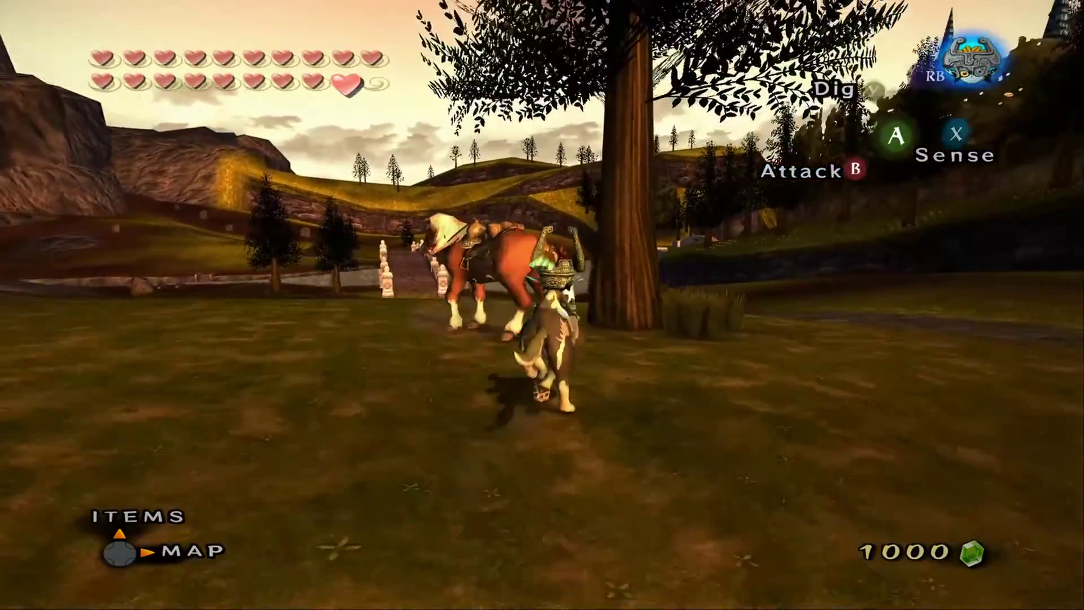
key("Left")
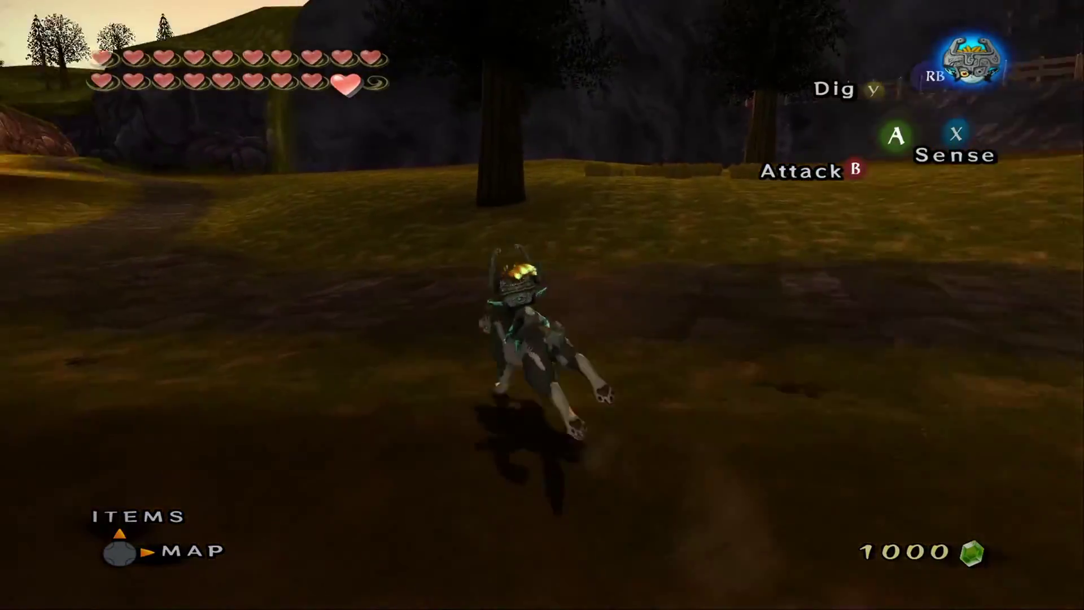
key("Up")
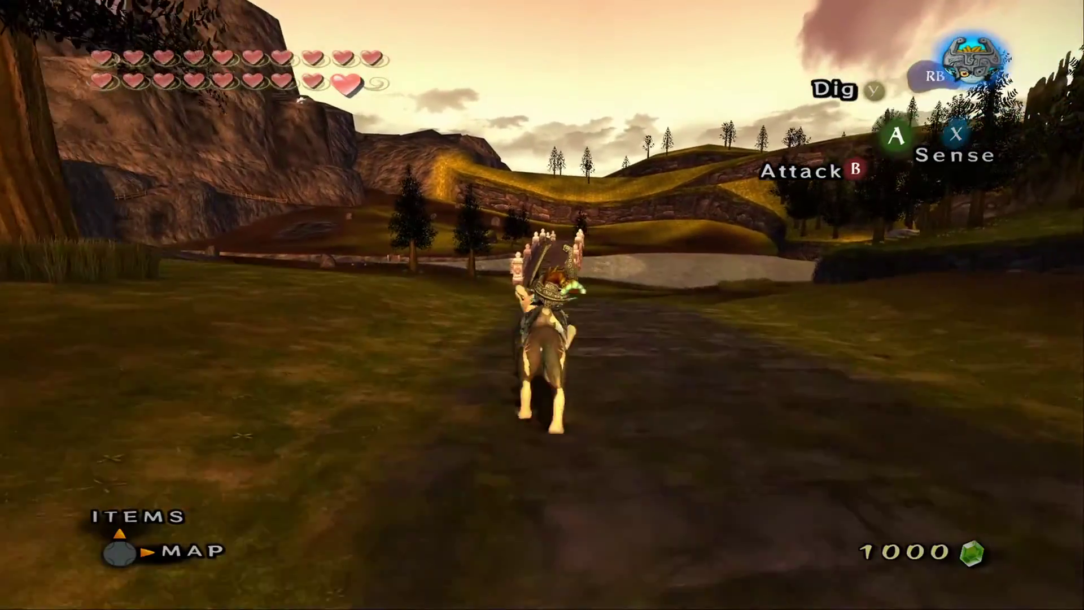
key("Right")
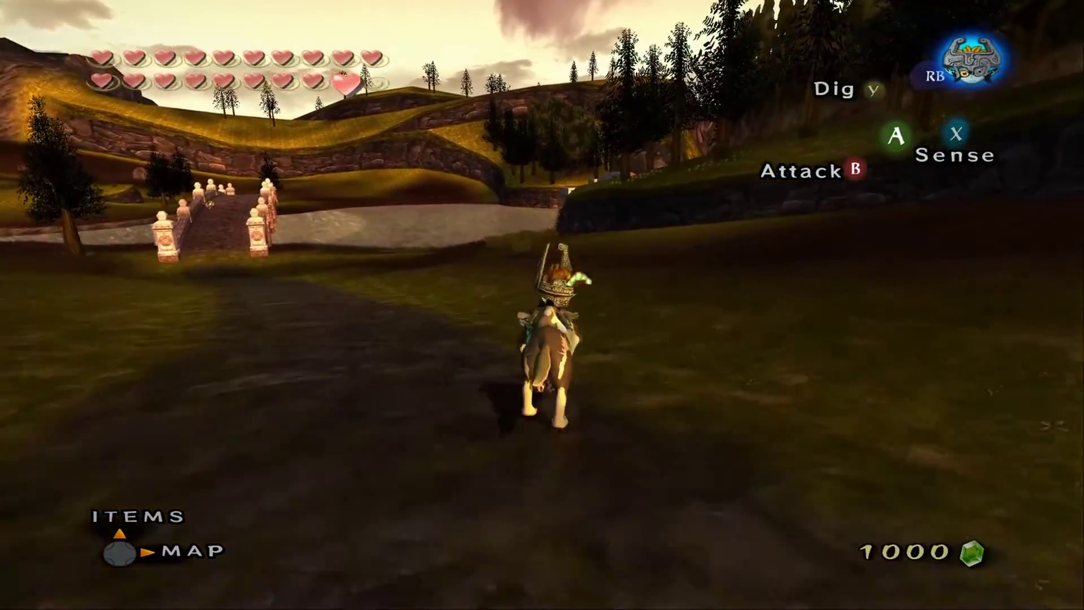
key("Left")
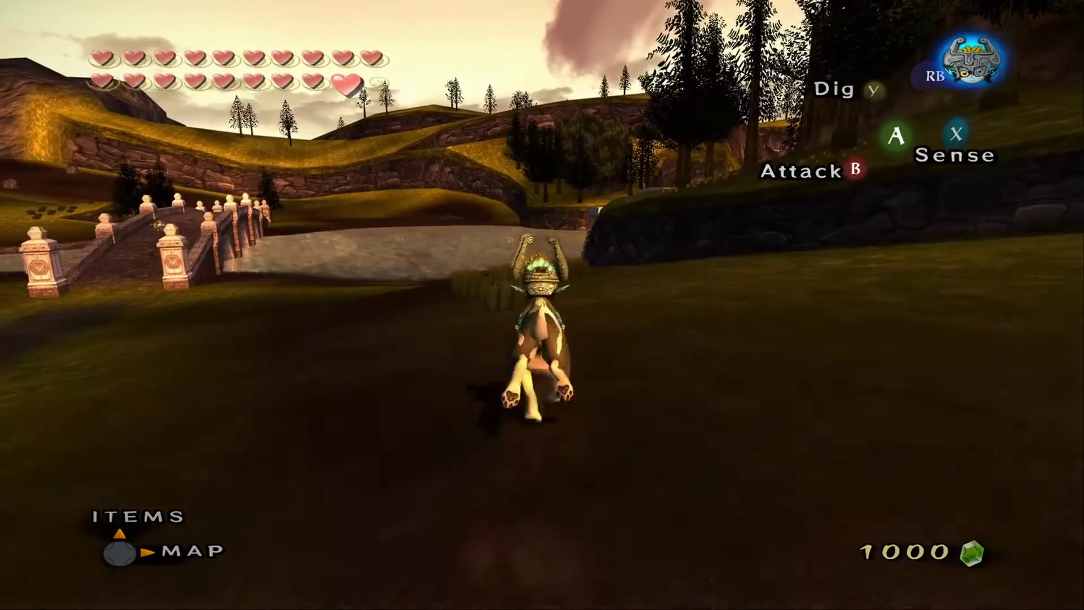
key("Up")
key("z")
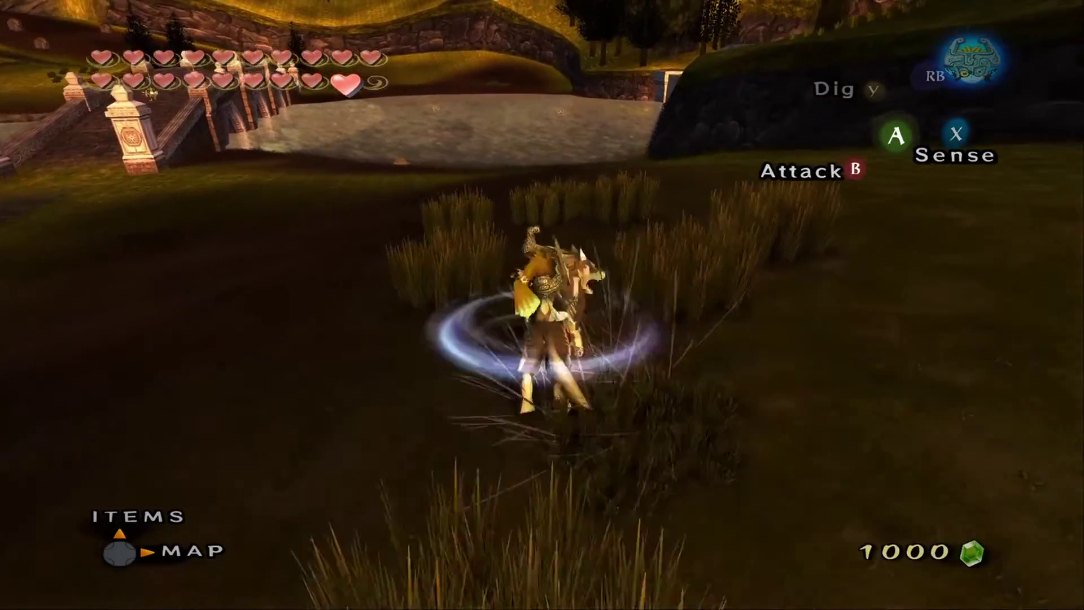
key("Up")
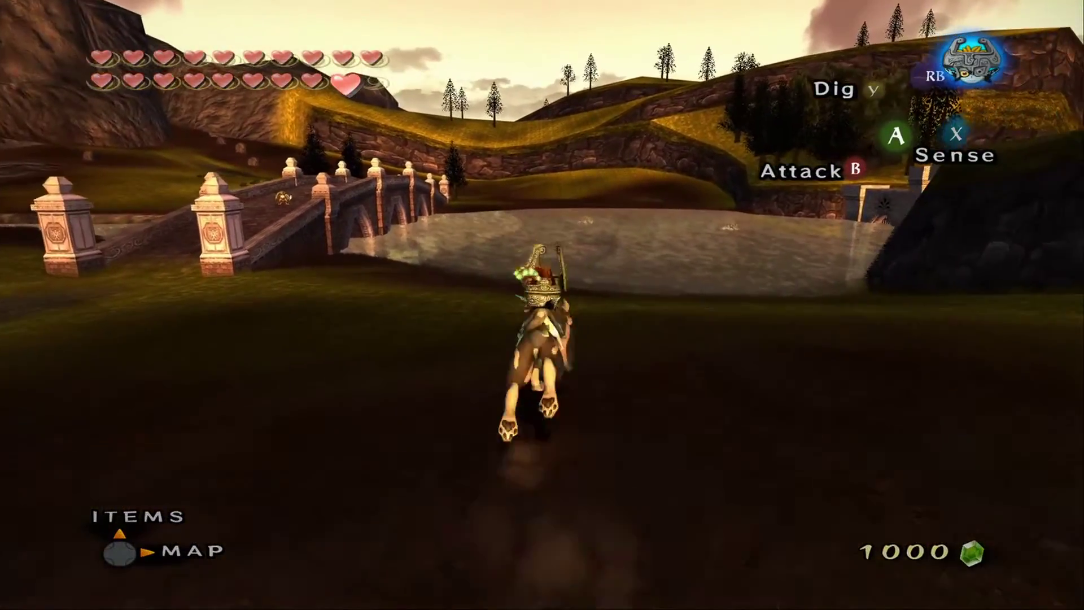